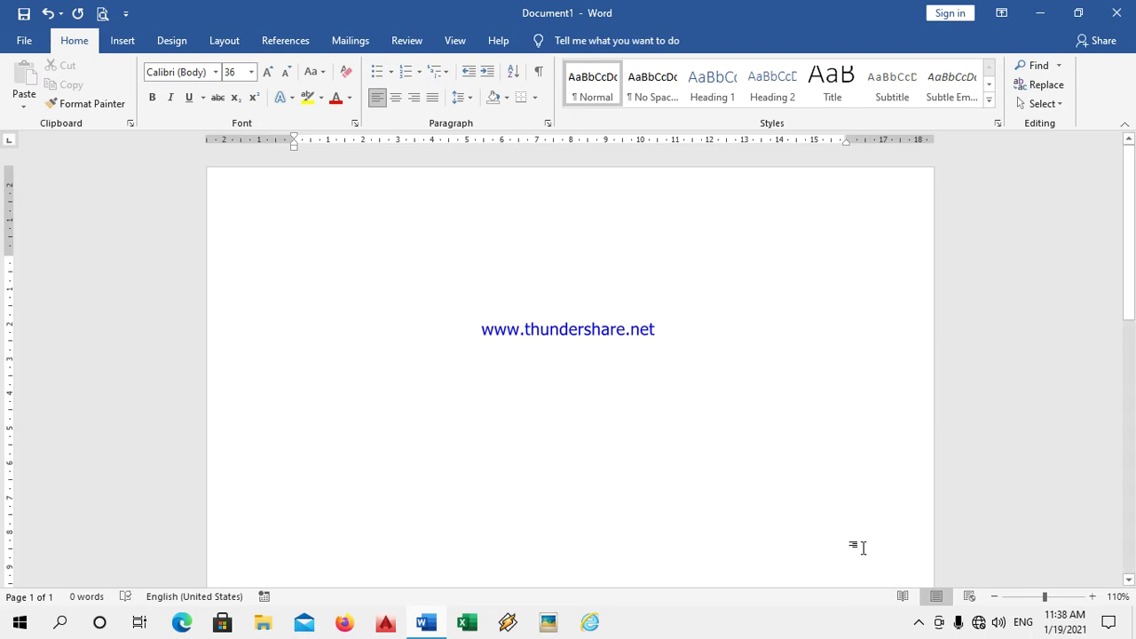
Write "Jyoti Central School" on the first line of the blank document.
{"action": "type", "text": "Jyoti "}
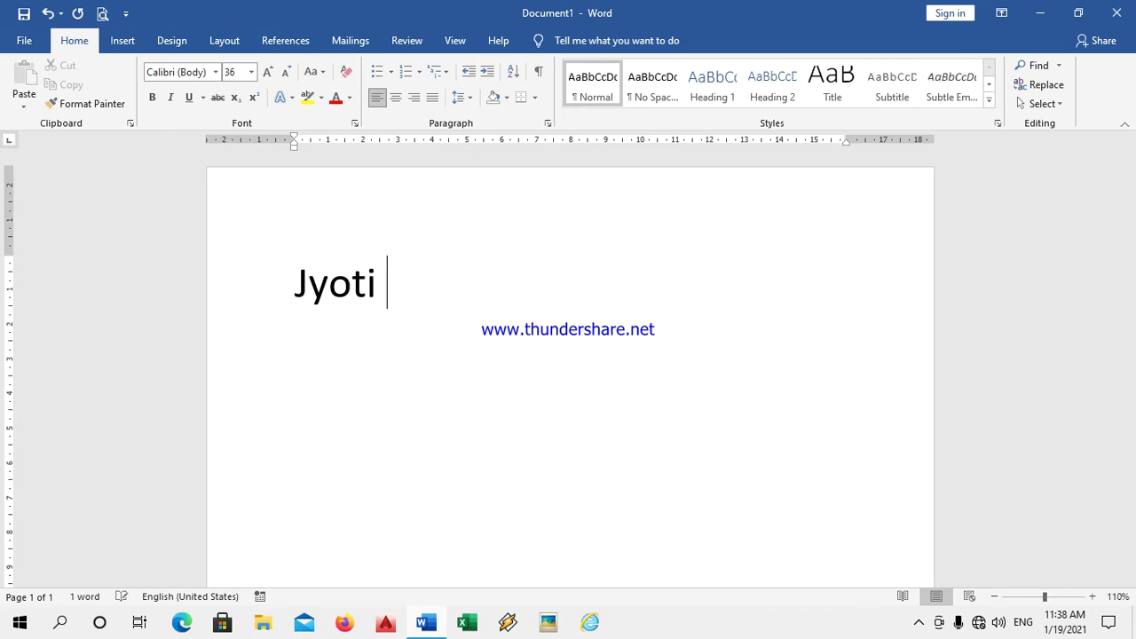
{"action": "type", "text": "Central"}
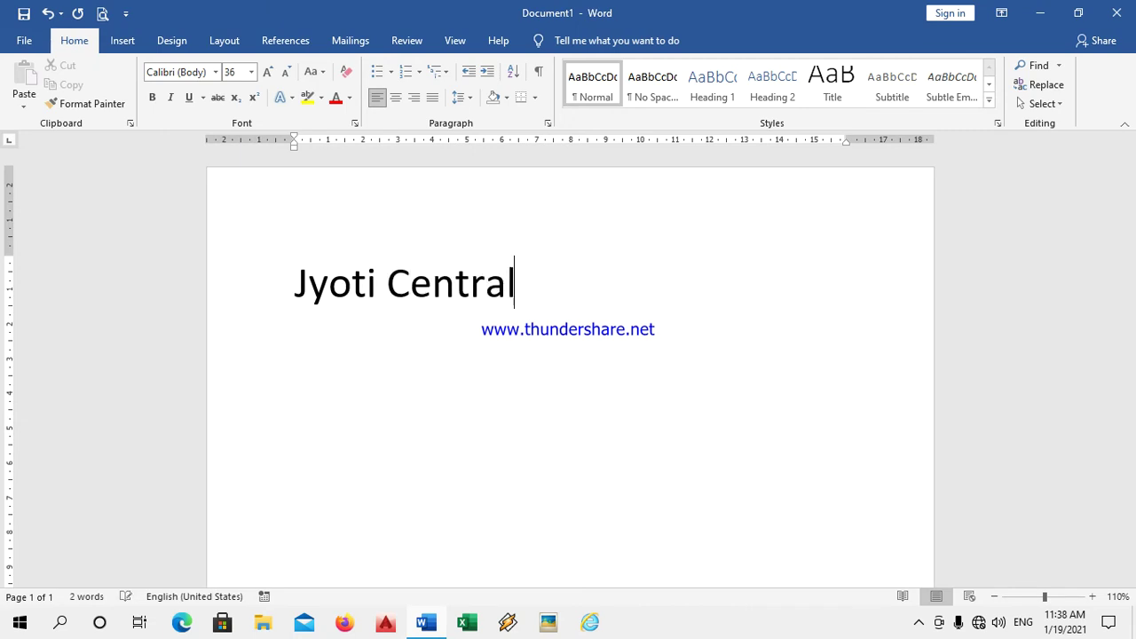
{"action": "type", "text": " School"}
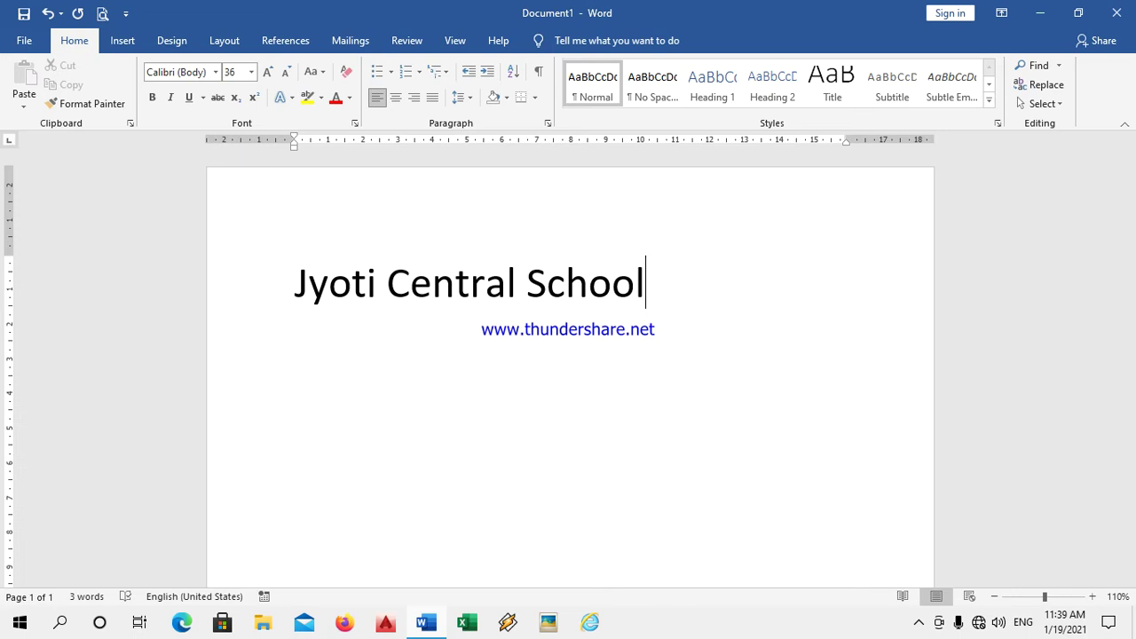
Move the text cursor character by character back to the start of the line and forward to its end.
{"action": "key", "text": "Left"}
{"action": "key", "text": "Left"}
{"action": "key", "text": "Left"}
{"action": "key", "text": "Left"}
{"action": "key", "text": "Left"}
{"action": "key", "text": "Left"}
{"action": "key", "text": "Left"}
{"action": "key", "text": "Left"}
{"action": "key", "text": "Left"}
{"action": "key", "text": "Left"}
{"action": "key", "text": "Left"}
{"action": "key", "text": "Left"}
{"action": "key", "text": "Left"}
{"action": "key", "text": "Left"}
{"action": "key", "text": "Left"}
{"action": "key", "text": "Left"}
{"action": "key", "text": "Left"}
{"action": "key", "text": "Left"}
{"action": "key", "text": "Left"}
{"action": "key", "text": "Left"}
{"action": "key", "text": "Right"}
{"action": "key", "text": "Right"}
{"action": "key", "text": "Right"}
{"action": "key", "text": "Right"}
{"action": "key", "text": "Right"}
{"action": "key", "text": "Right"}
{"action": "key", "text": "Right"}
{"action": "key", "text": "Right"}
{"action": "key", "text": "Right"}
{"action": "key", "text": "Right"}
{"action": "key", "text": "Right"}
{"action": "key", "text": "Right"}
{"action": "key", "text": "Right"}
{"action": "key", "text": "Right"}
{"action": "key", "text": "Right"}
{"action": "key", "text": "Right"}
{"action": "key", "text": "Right"}
{"action": "key", "text": "Right"}
Erase the whole "Jyoti Central School" line character by character from its end.
{"action": "key", "text": "BackSpace"}
{"action": "key", "text": "BackSpace"}
{"action": "key", "text": "BackSpace"}
{"action": "key", "text": "BackSpace"}
{"action": "key", "text": "BackSpace"}
{"action": "key", "text": "BackSpace"}
{"action": "key", "text": "BackSpace"}
{"action": "key", "text": "BackSpace"}
{"action": "key", "text": "BackSpace"}
{"action": "key", "text": "BackSpace"}
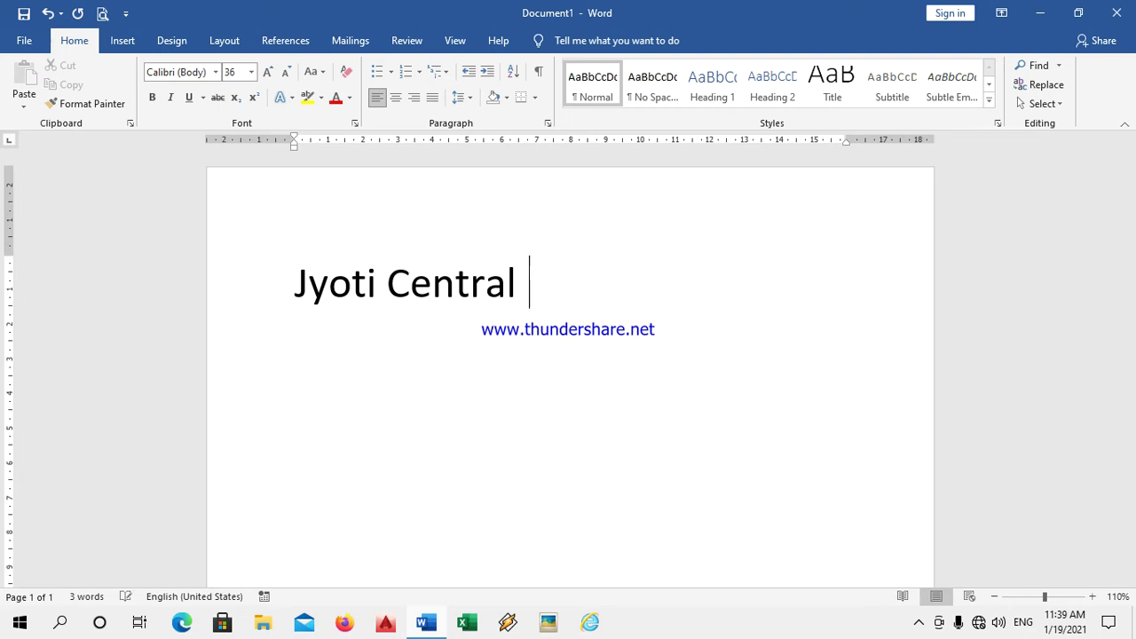
{"action": "key", "text": "BackSpace"}
{"action": "key", "text": "BackSpace"}
{"action": "key", "text": "BackSpace"}
{"action": "key", "text": "BackSpace"}
{"action": "key", "text": "BackSpace"}
{"action": "key", "text": "BackSpace"}
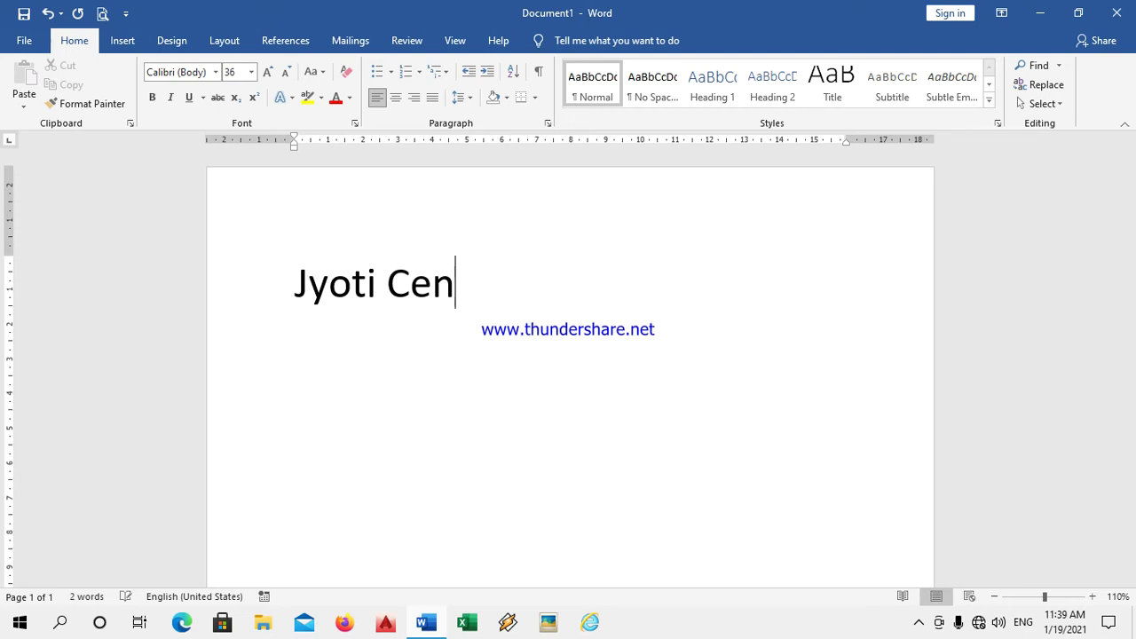
{"action": "key", "text": "BackSpace"}
{"action": "key", "text": "BackSpace"}
{"action": "key", "text": "BackSpace"}
{"action": "key", "text": "BackSpace"}
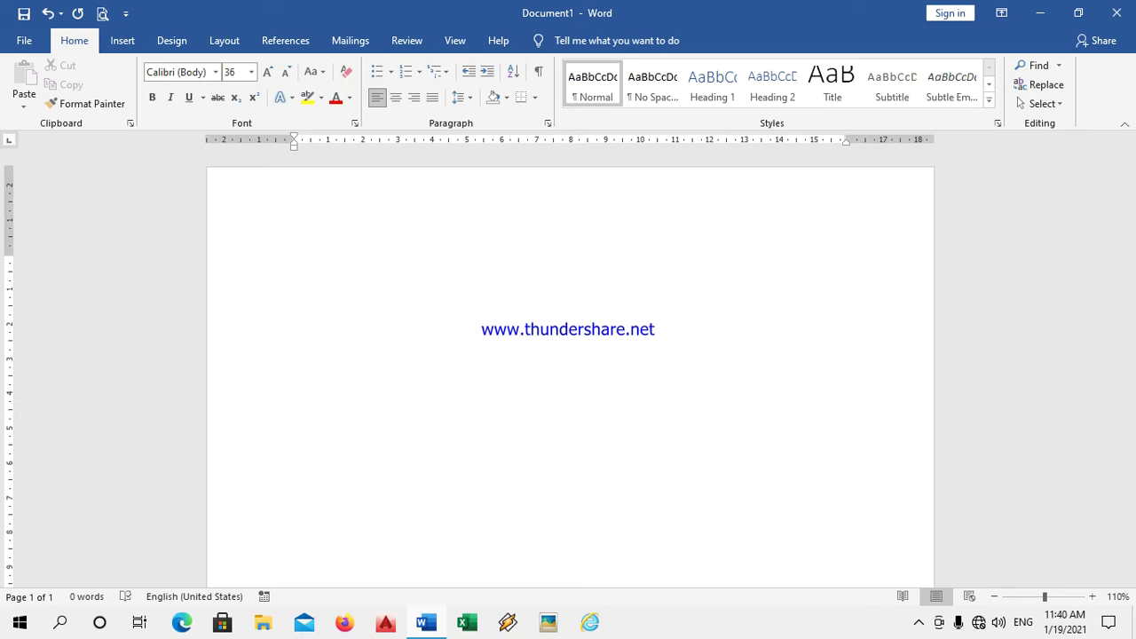
Write the line "Jyoti Central School" again at the top of the empty page.
{"action": "type", "text": "Jy"}
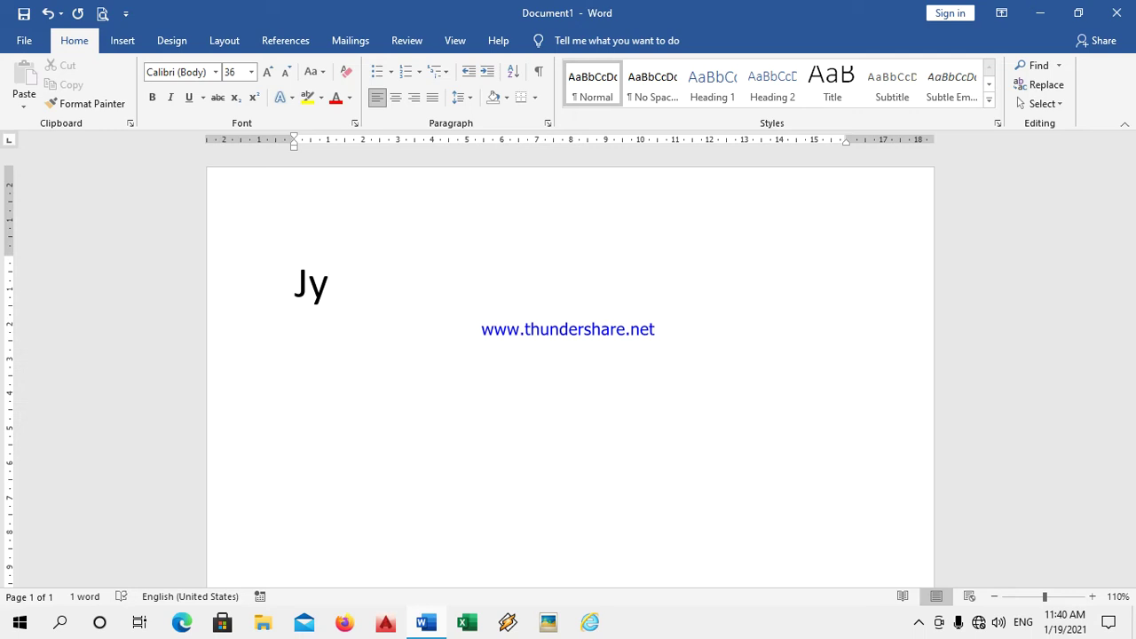
{"action": "type", "text": "oti"}
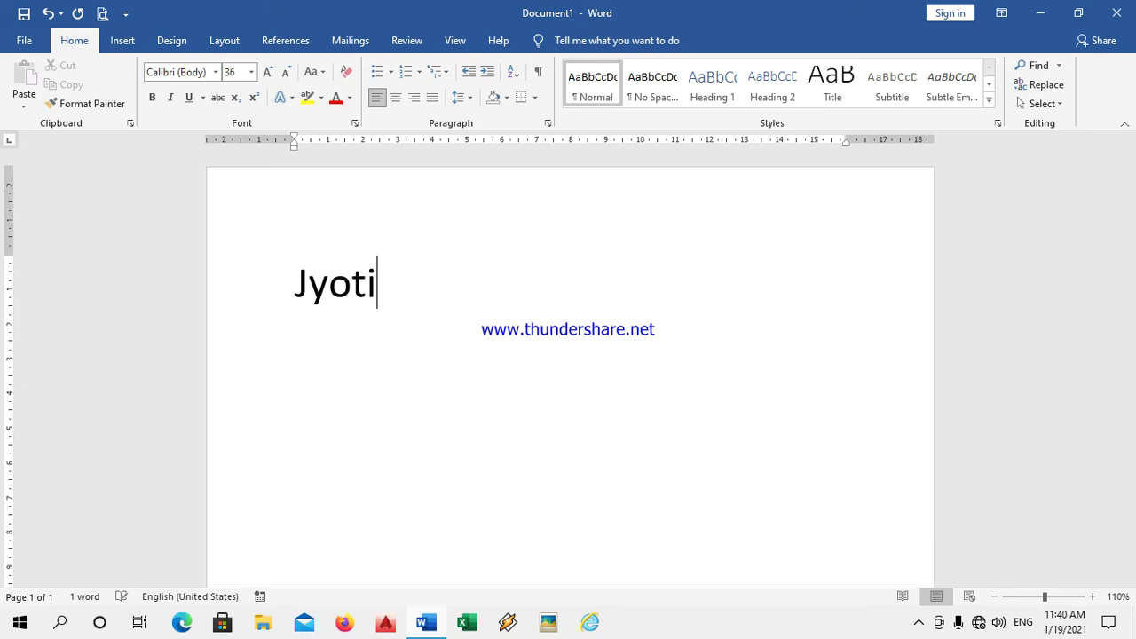
{"action": "type", "text": " Centr"}
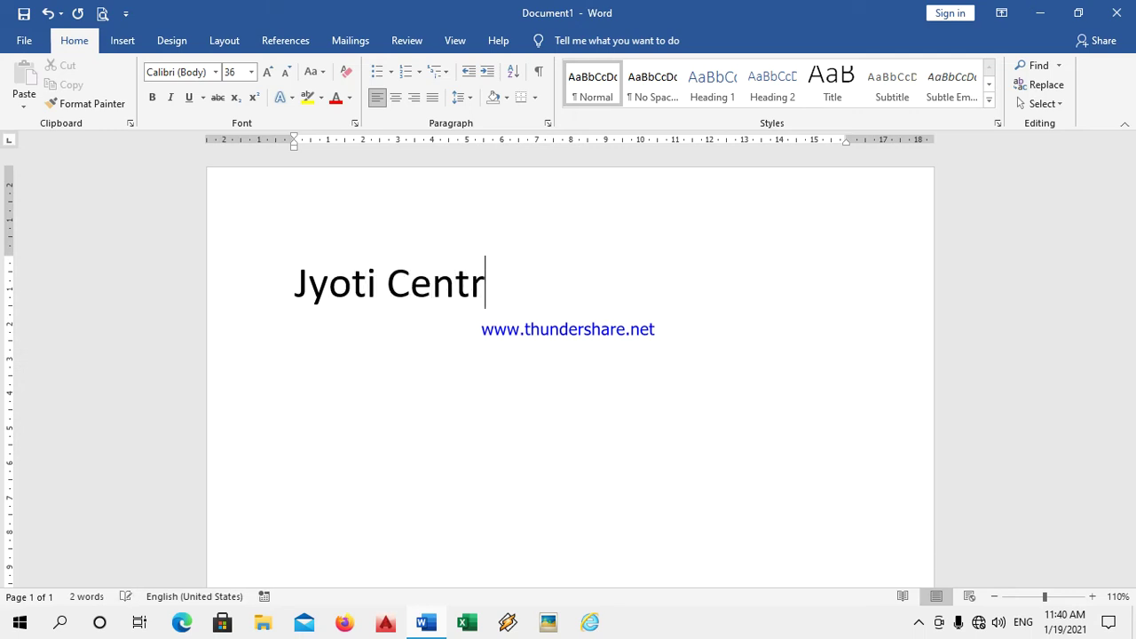
{"action": "type", "text": "al School"}
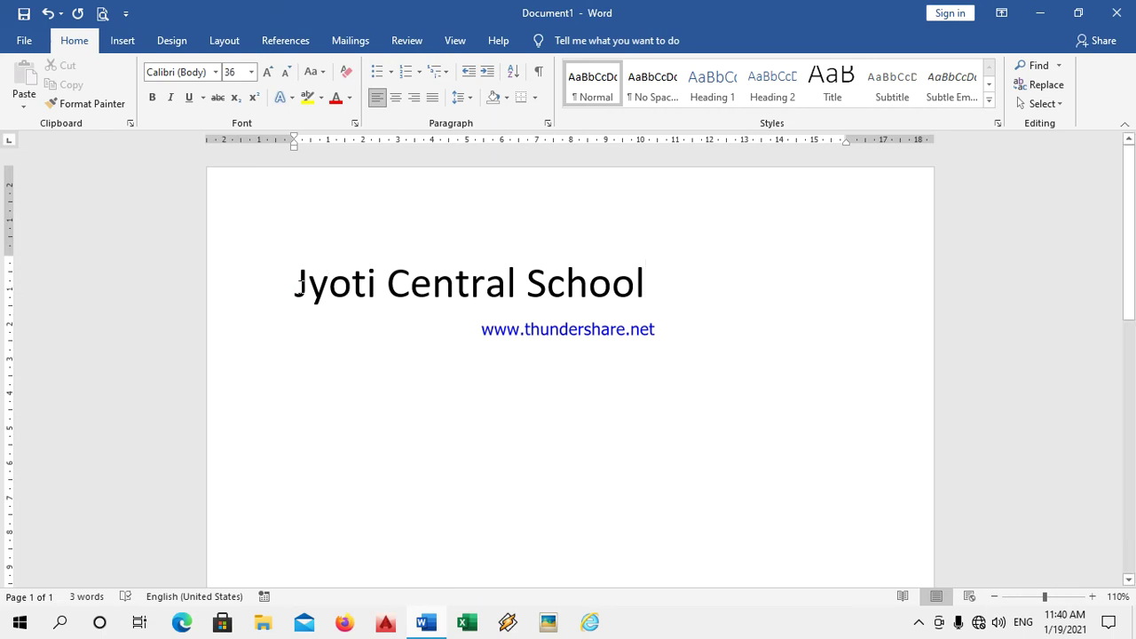
Select the entire "Jyoti Central School" line and copy it.
{"action": "left_click_drag", "start_coordinate": [291, 285], "coordinate": [672, 287]}
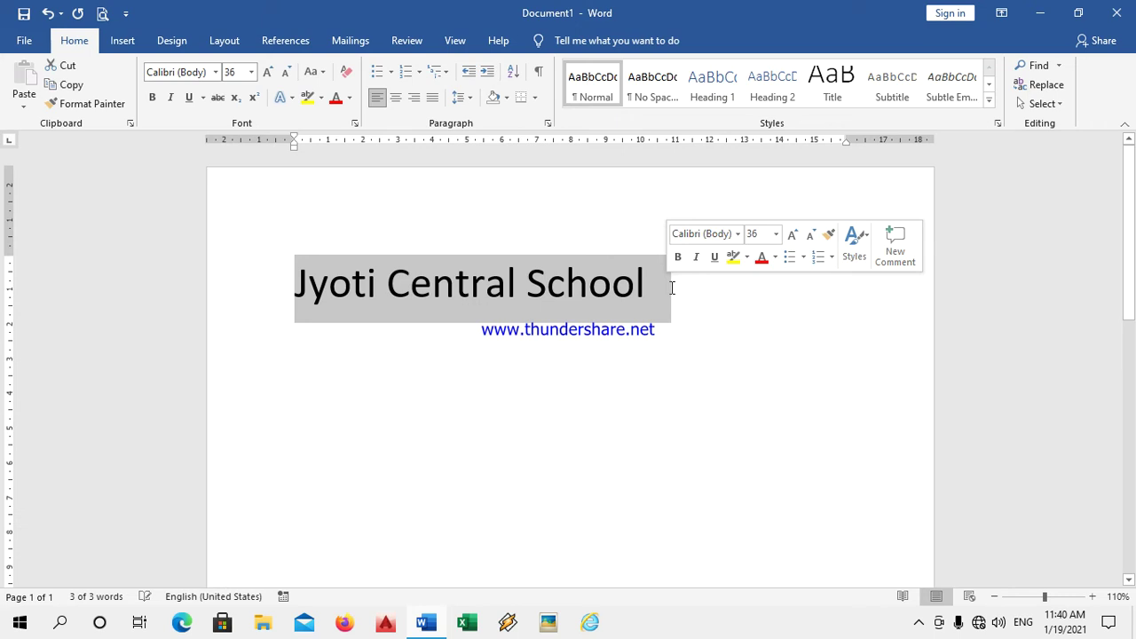
{"action": "left_click", "coordinate": [329, 287]}
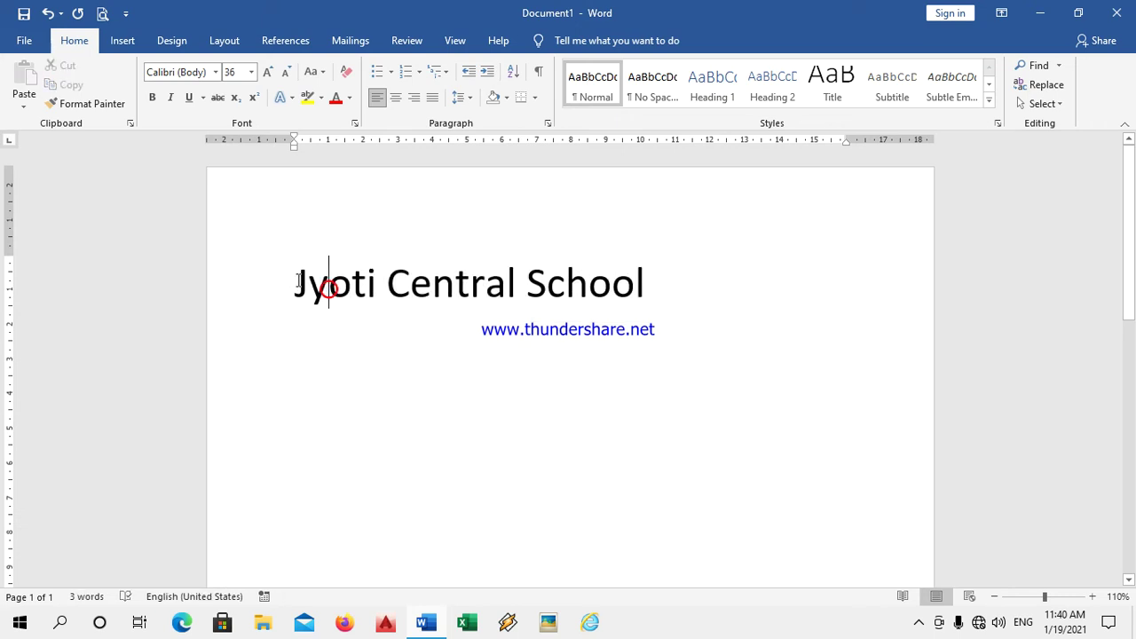
{"action": "left_click_drag", "start_coordinate": [298, 282], "coordinate": [677, 275]}
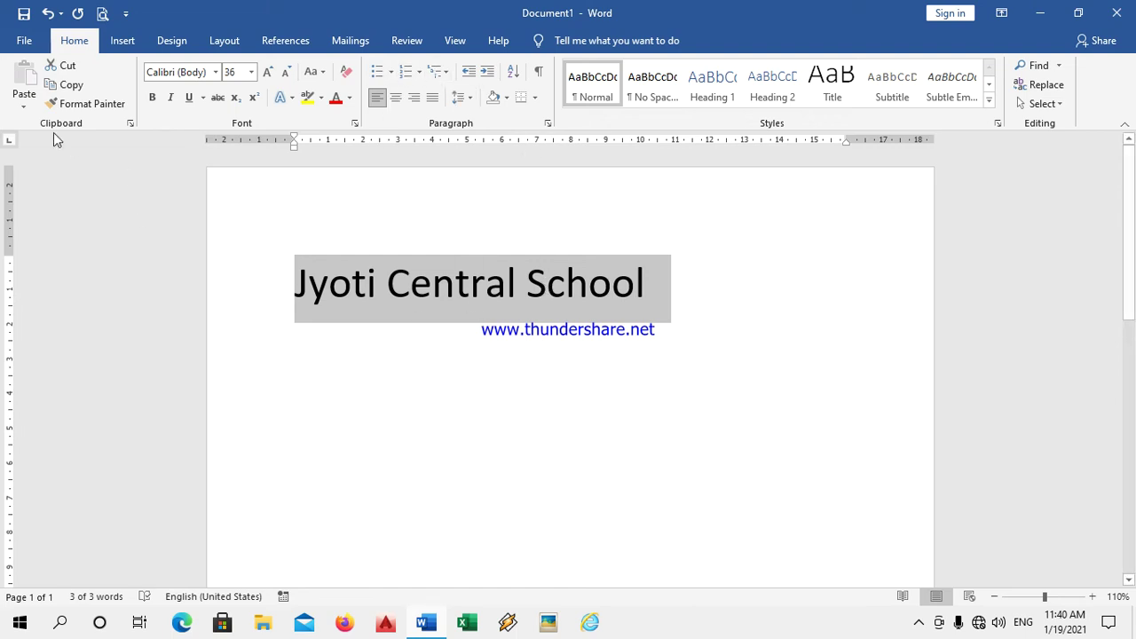
{"action": "left_click", "coordinate": [73, 88]}
Add three new lines after the text and paste the copied line on the last one, keeping source formatting.
{"action": "left_click", "coordinate": [666, 285]}
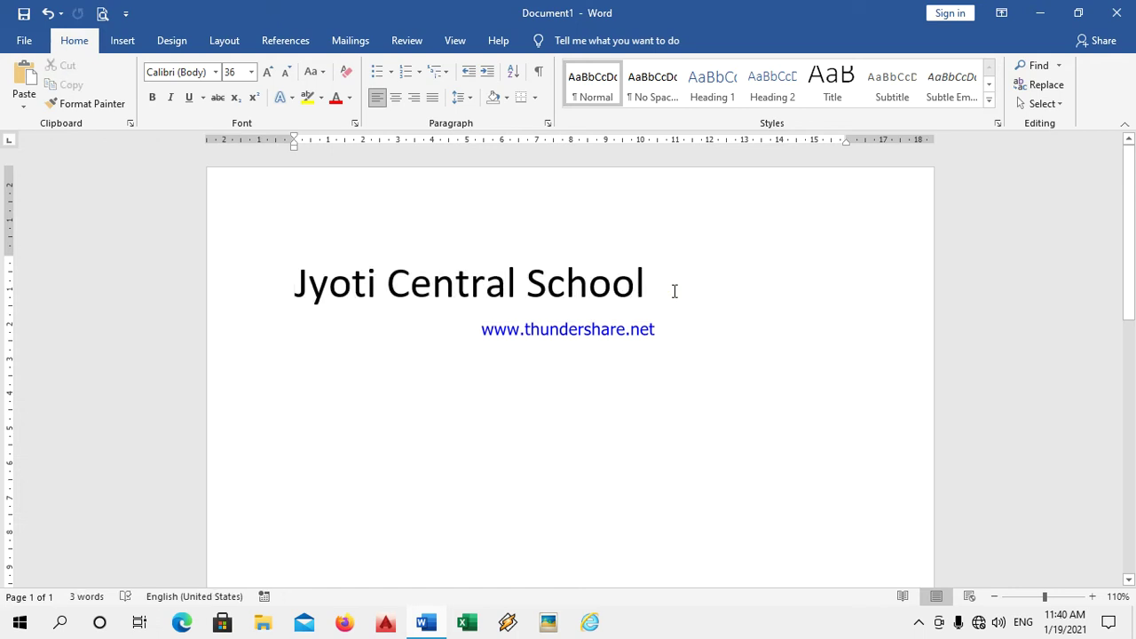
{"action": "key", "text": "Return"}
{"action": "key", "text": "Return"}
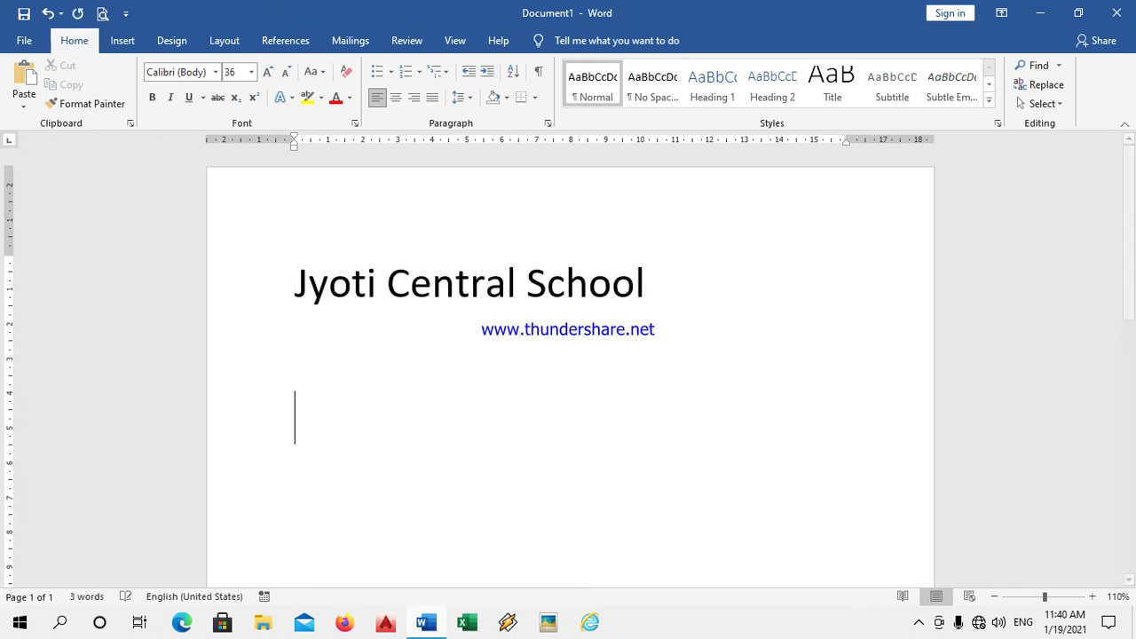
{"action": "key", "text": "Return"}
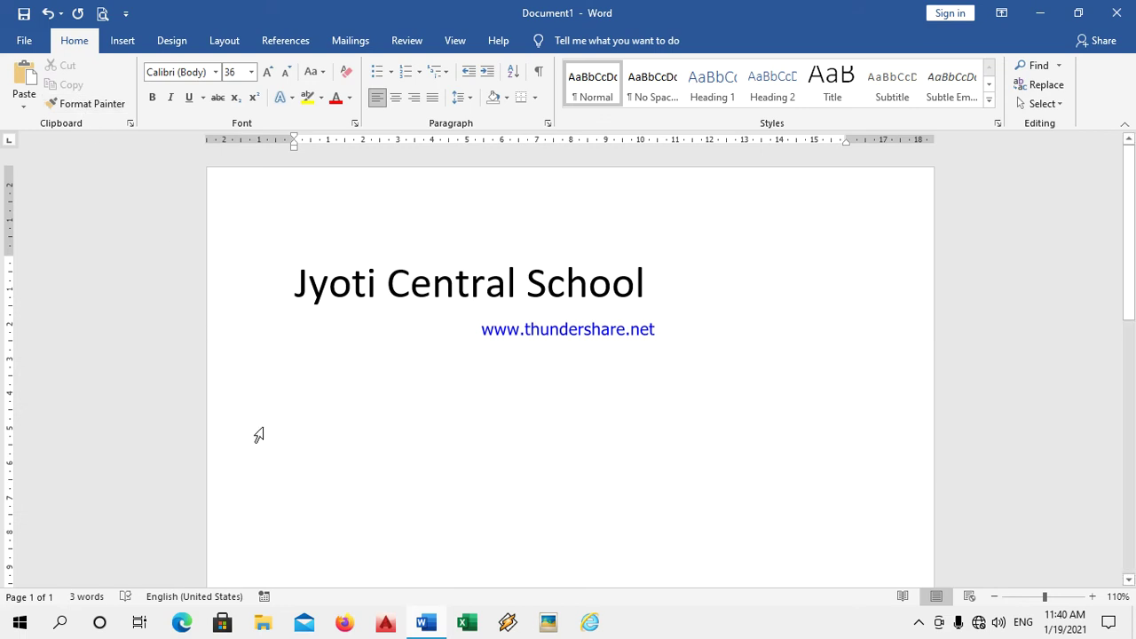
{"action": "right_click", "coordinate": [311, 477]}
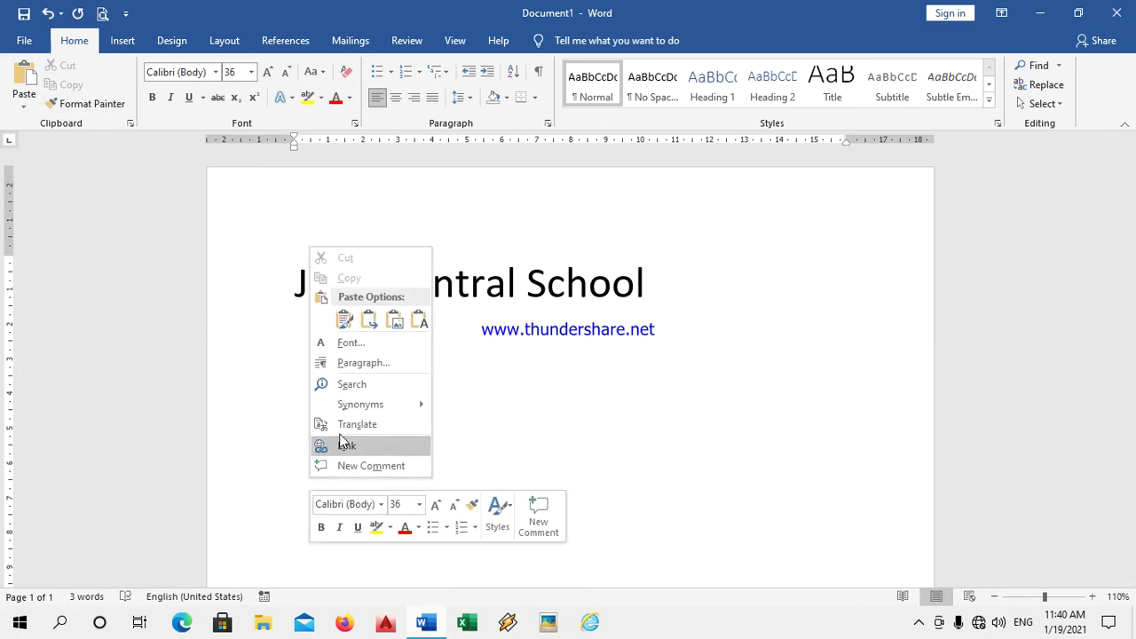
{"action": "left_click", "coordinate": [344, 320]}
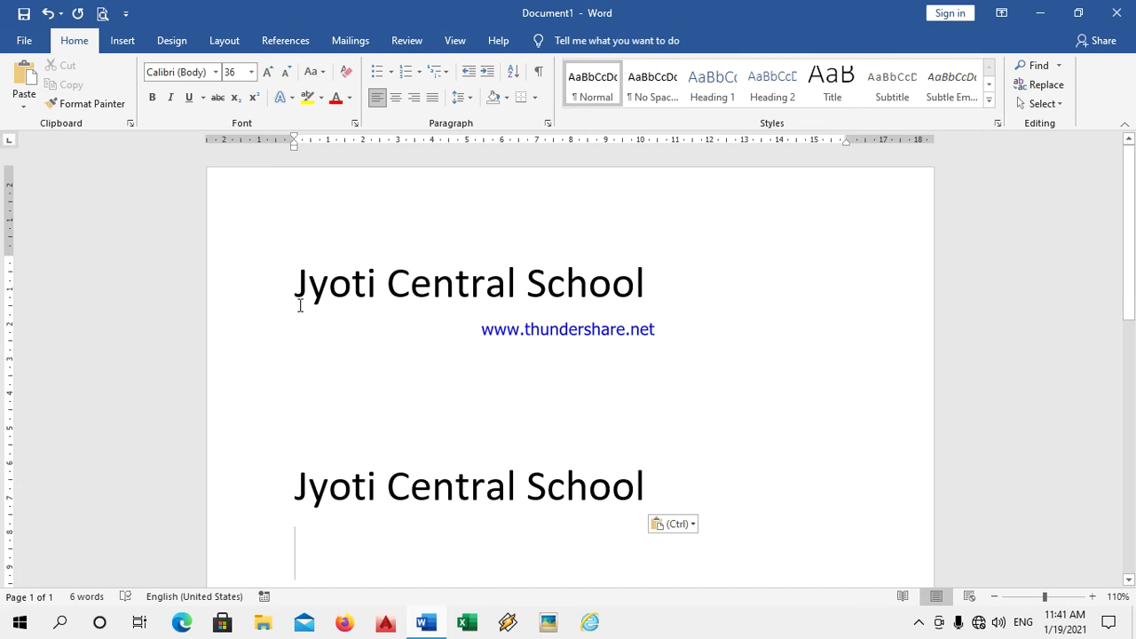
Duplicate the first line onto the empty line directly beneath it and delete one of the blank lines that follow.
{"action": "left_click_drag", "start_coordinate": [295, 277], "coordinate": [663, 275]}
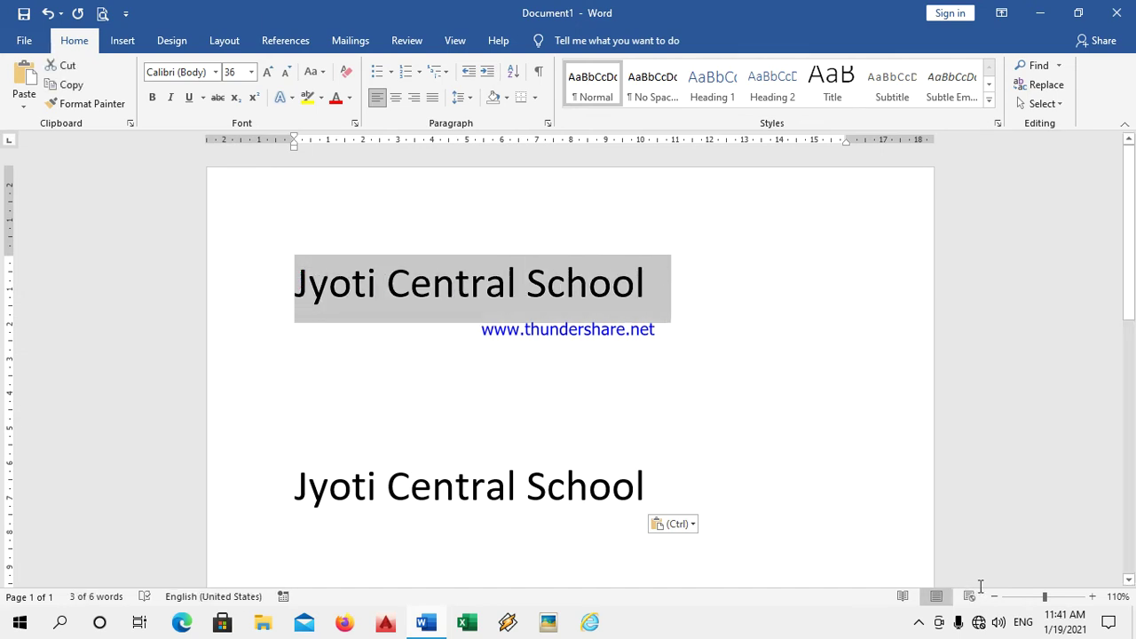
{"action": "key", "text": "Escape"}
{"action": "left_click", "coordinate": [352, 540]}
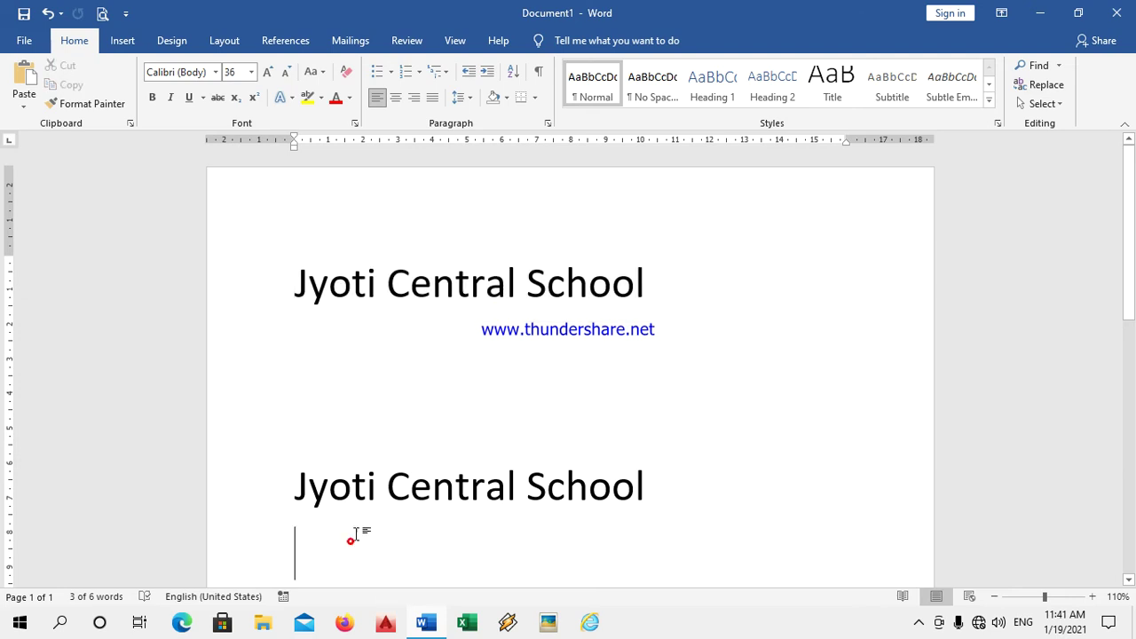
{"action": "left_click", "coordinate": [310, 385]}
{"action": "left_click", "coordinate": [309, 390]}
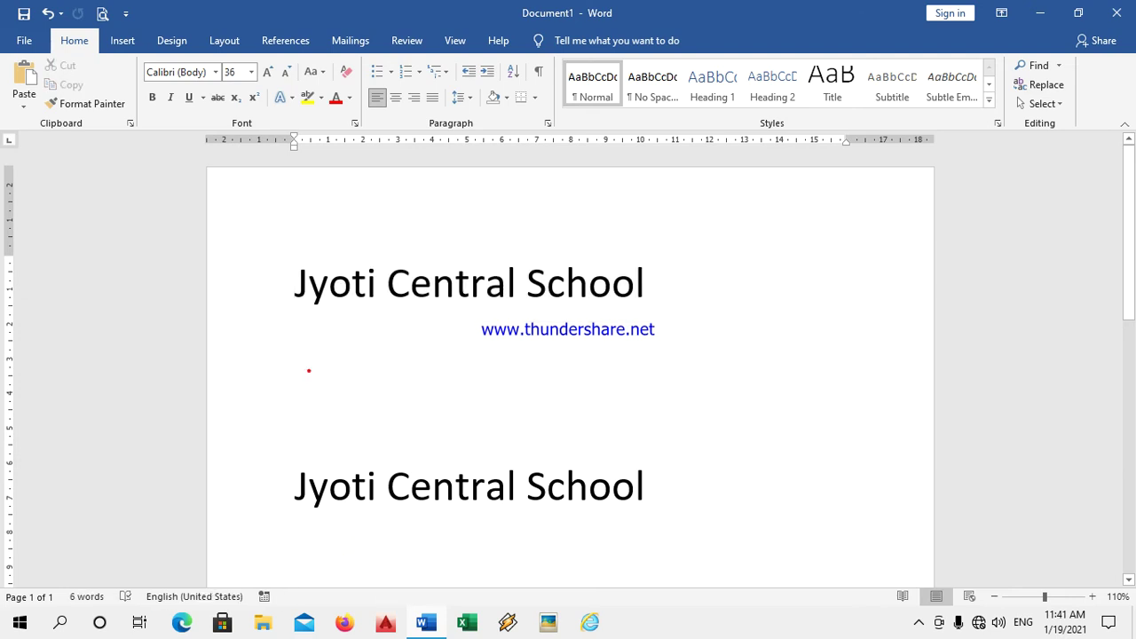
{"action": "left_click", "coordinate": [309, 373]}
{"action": "key", "text": "ctrl+v"}
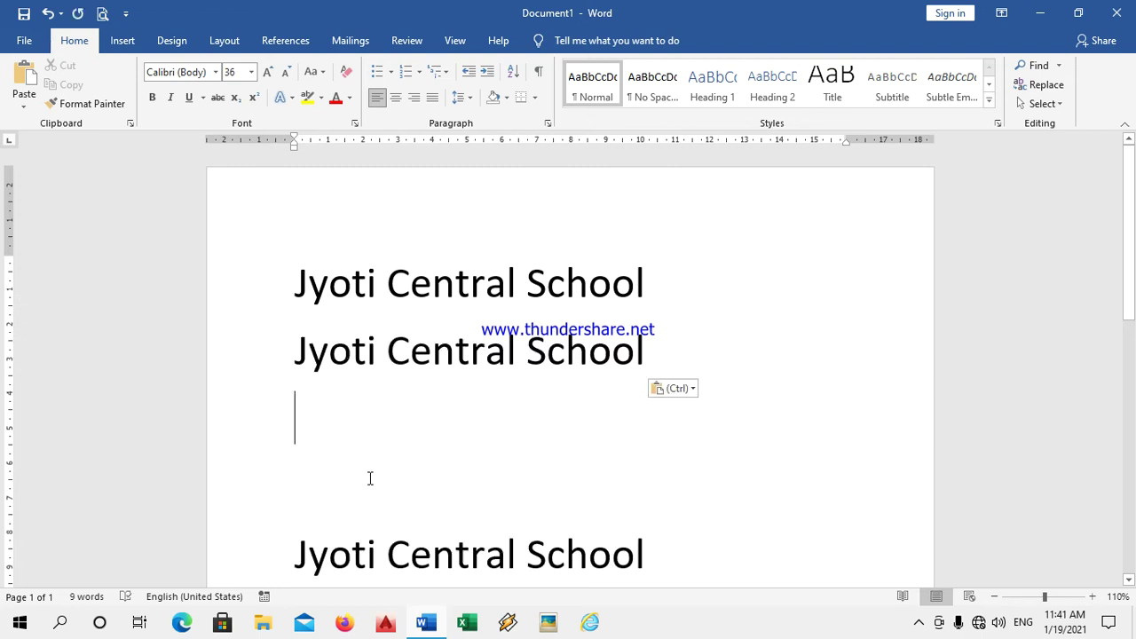
{"action": "key", "text": "Delete"}
Select the whole second line, clear that selection, and select only its word "School" from the first letter onward.
{"action": "triple_click", "coordinate": [298, 352]}
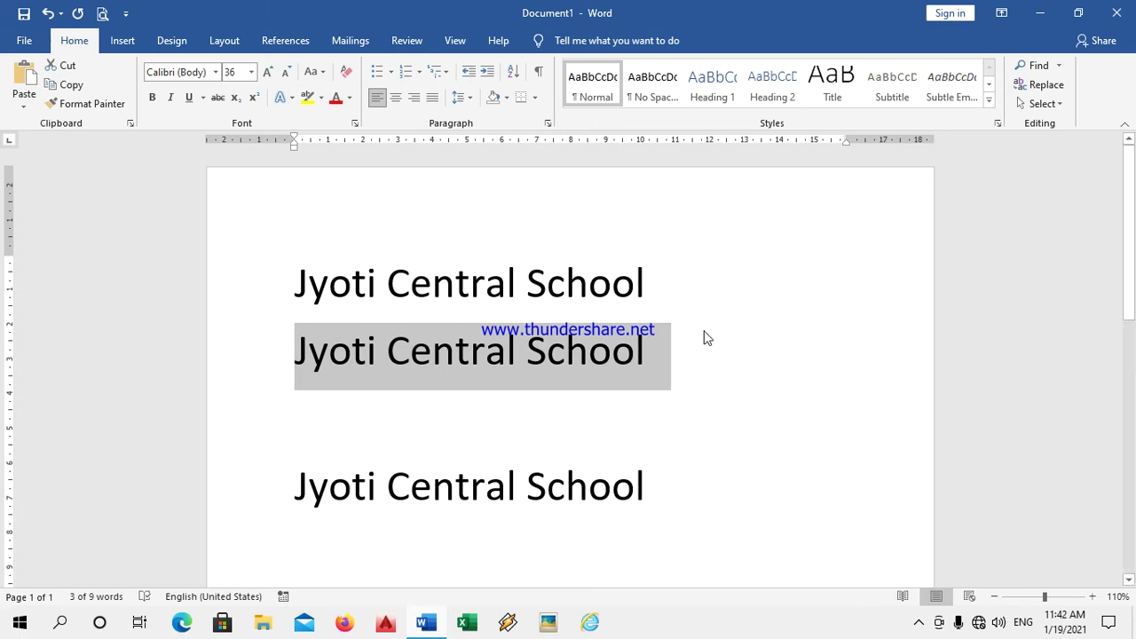
{"action": "left_click", "coordinate": [541, 356]}
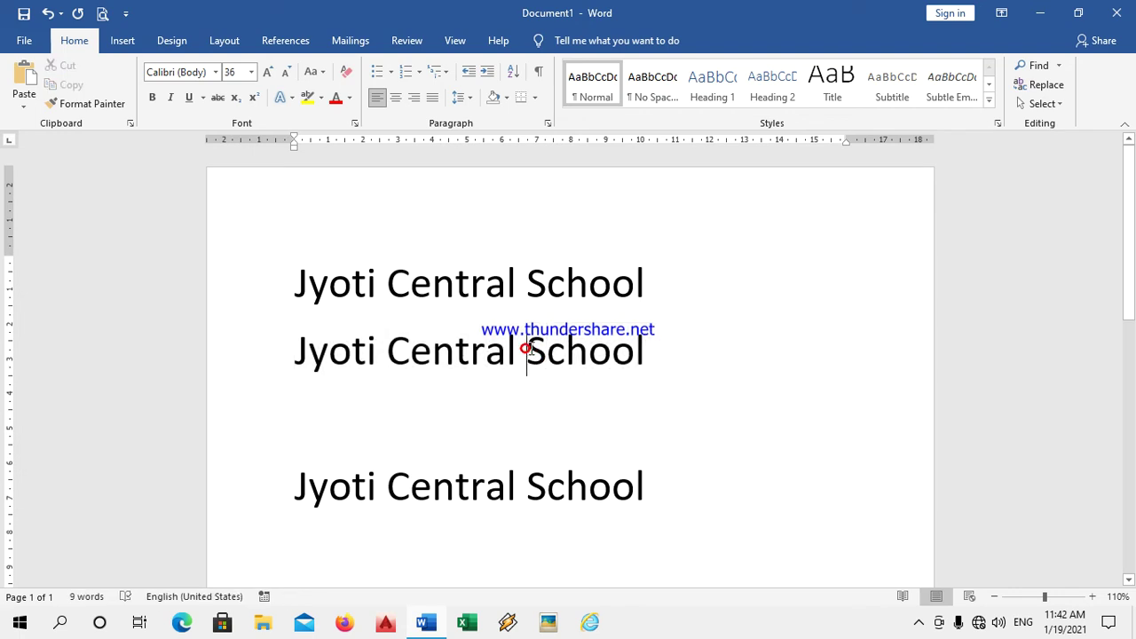
{"action": "key", "text": "shift+Right"}
{"action": "key", "text": "shift+Right"}
{"action": "key", "text": "shift+Right"}
{"action": "key", "text": "shift+Right"}
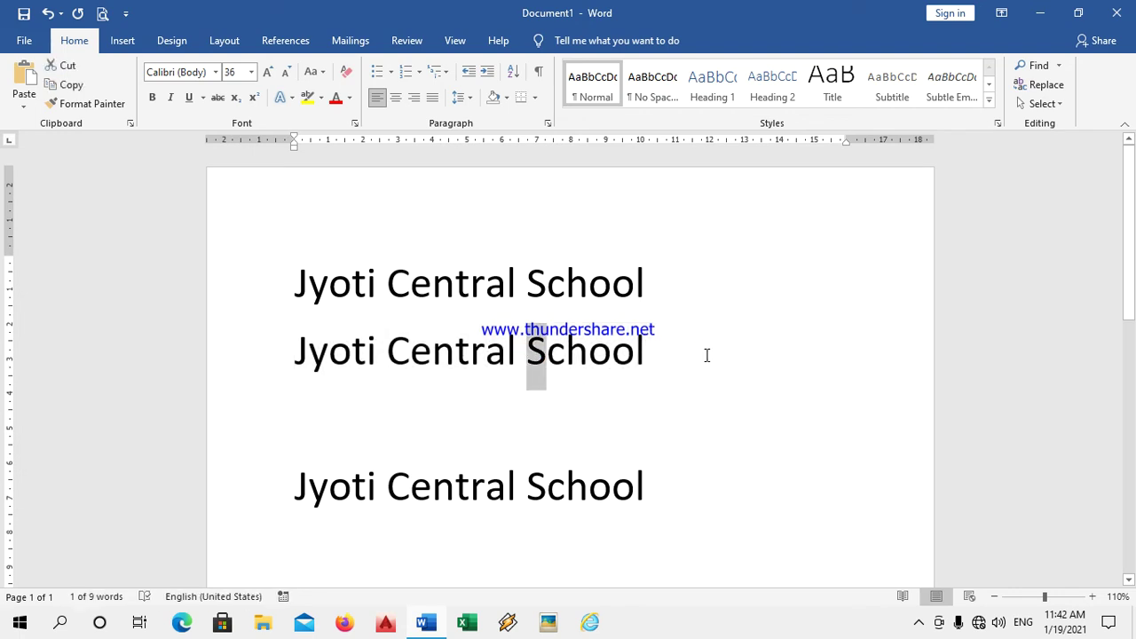
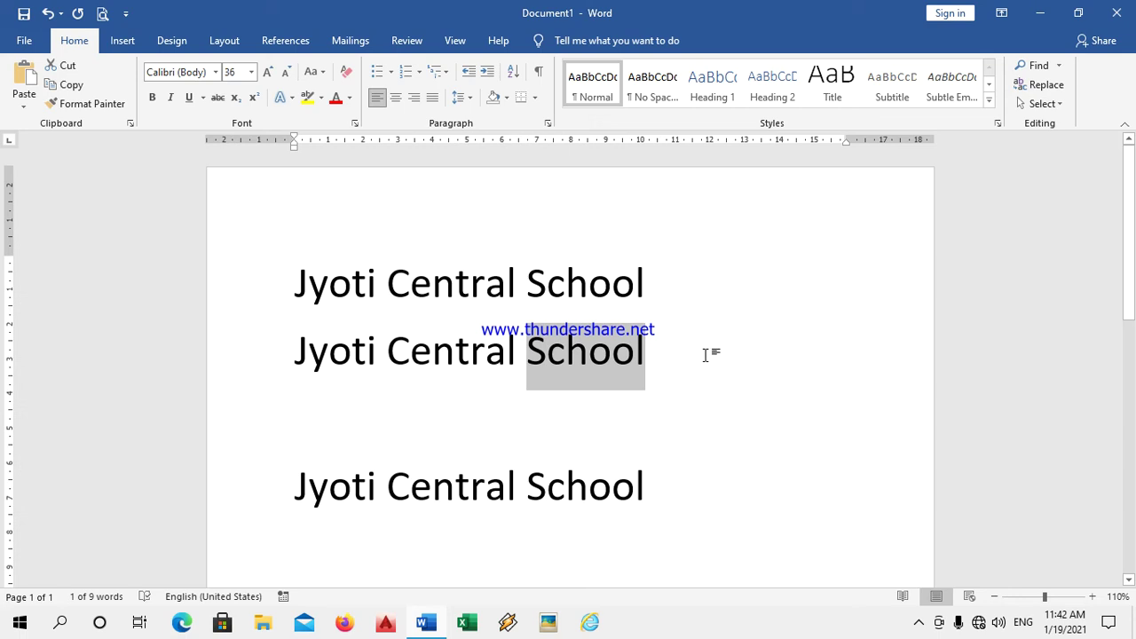
Place the cursor at the end of the second line and extend the selection through the blank line below.
{"action": "left_click_drag", "start_coordinate": [541, 364], "coordinate": [680, 356]}
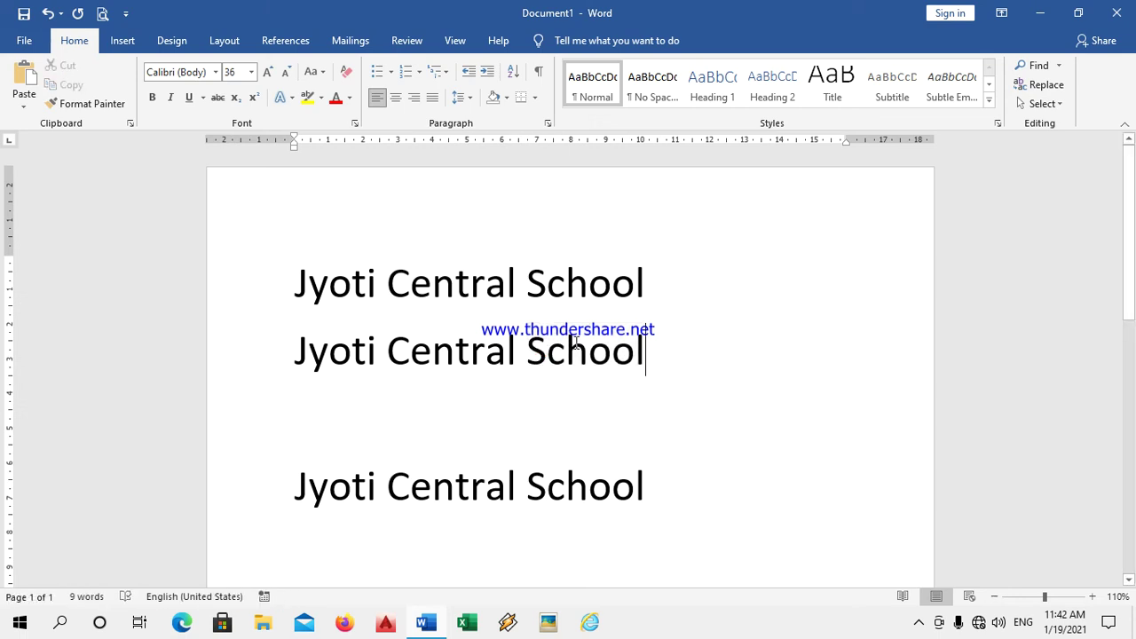
{"action": "key", "text": "shift+Right"}
{"action": "key", "text": "shift+Right"}
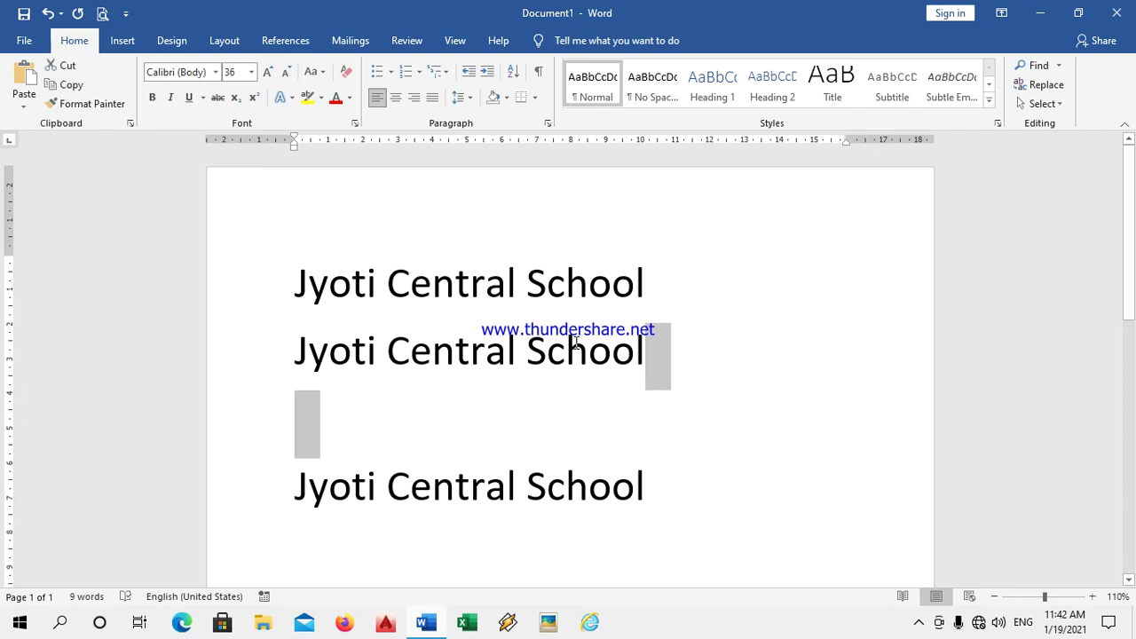
Select the second line character by character from its start through the blank line below, and clear the selection.
{"action": "left_click", "coordinate": [298, 355]}
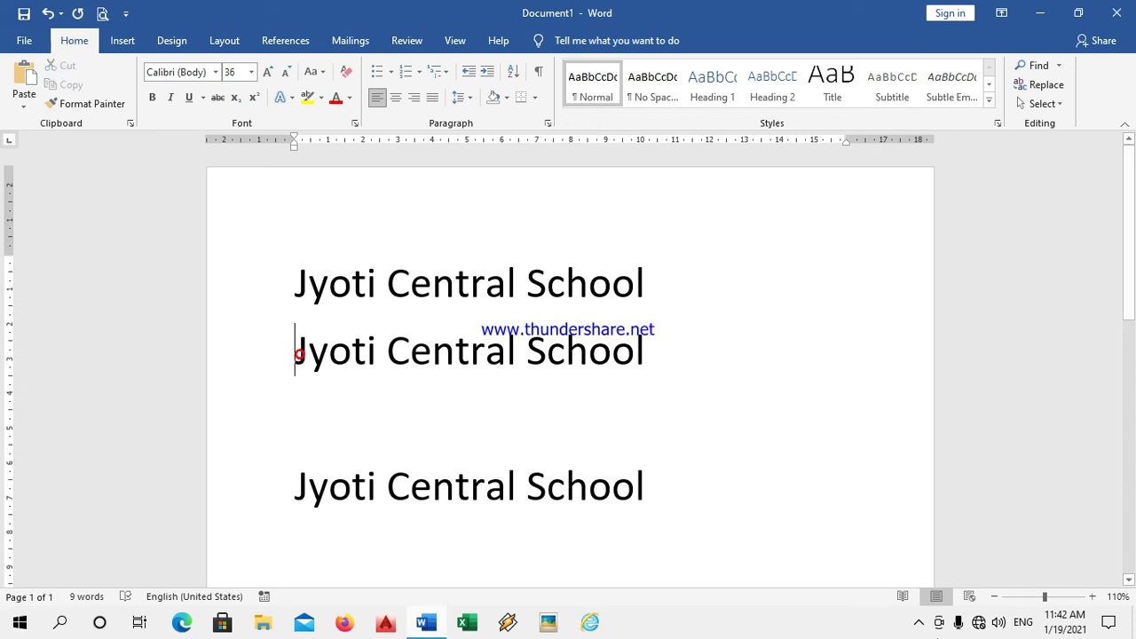
{"action": "key", "text": "shift+Right"}
{"action": "key", "text": "shift+Right"}
{"action": "key", "text": "shift+Right"}
{"action": "key", "text": "shift+Right"}
{"action": "key", "text": "shift+Right"}
{"action": "key", "text": "shift+Right"}
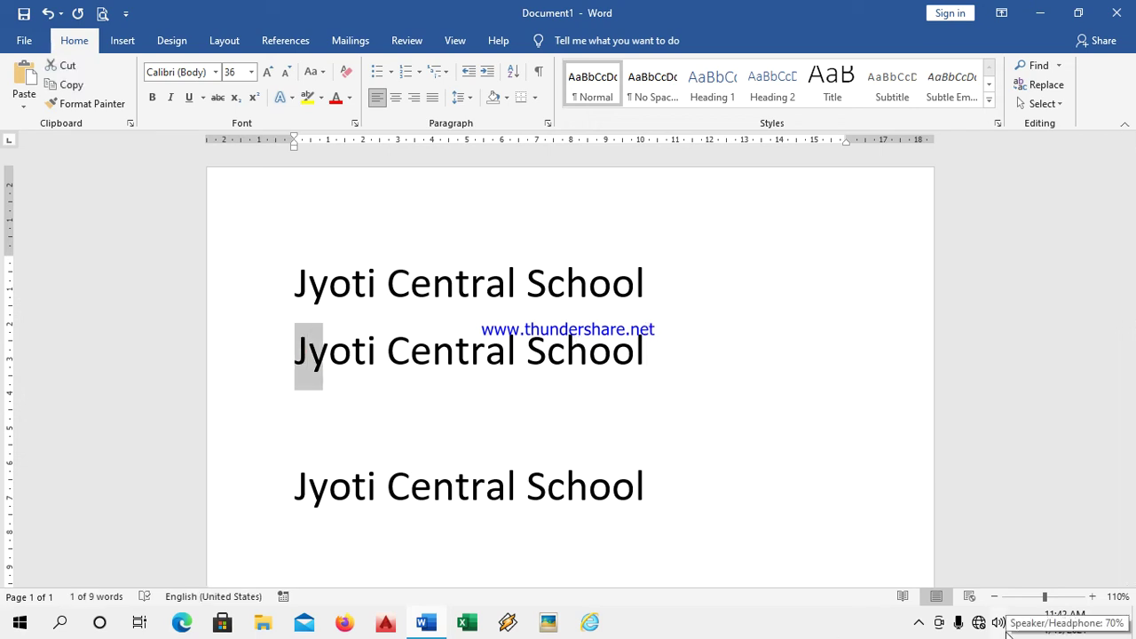
{"action": "key", "text": "shift+Right"}
{"action": "key", "text": "shift+Right"}
{"action": "key", "text": "shift+Right"}
{"action": "key", "text": "shift+Right"}
{"action": "key", "text": "shift+Right"}
{"action": "key", "text": "shift+Right"}
{"action": "key", "text": "shift+Right"}
{"action": "key", "text": "shift+Right"}
{"action": "key", "text": "shift+Right"}
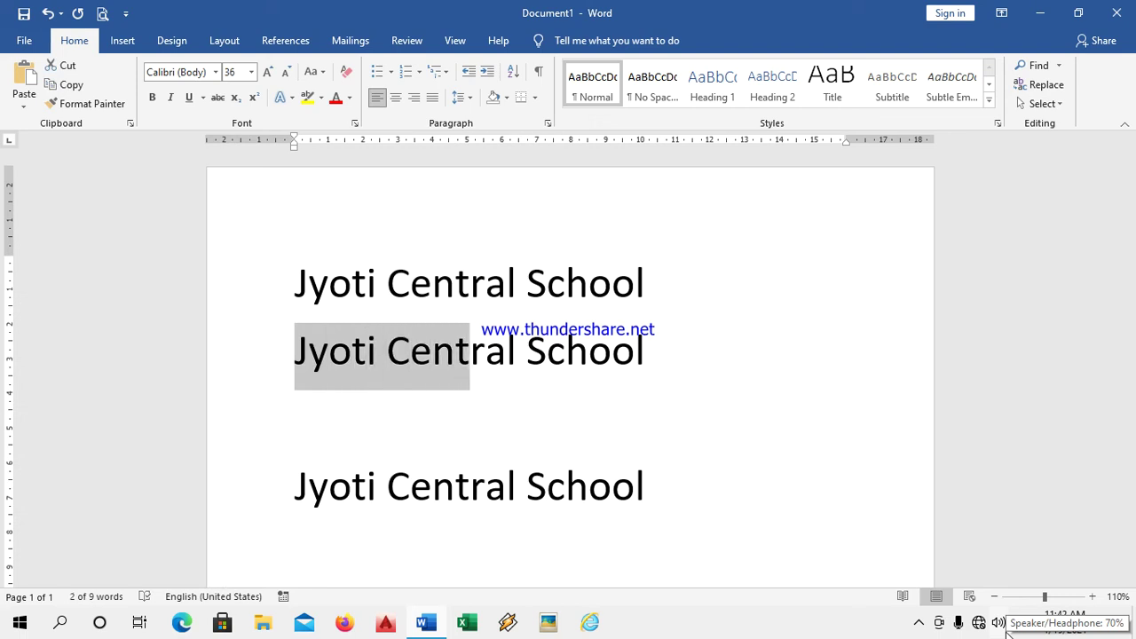
{"action": "key", "text": "shift+Right"}
{"action": "key", "text": "shift+Right"}
{"action": "key", "text": "shift+Right"}
{"action": "key", "text": "shift+Right"}
{"action": "key", "text": "shift+Right"}
{"action": "key", "text": "shift+Right"}
{"action": "key", "text": "shift+Right"}
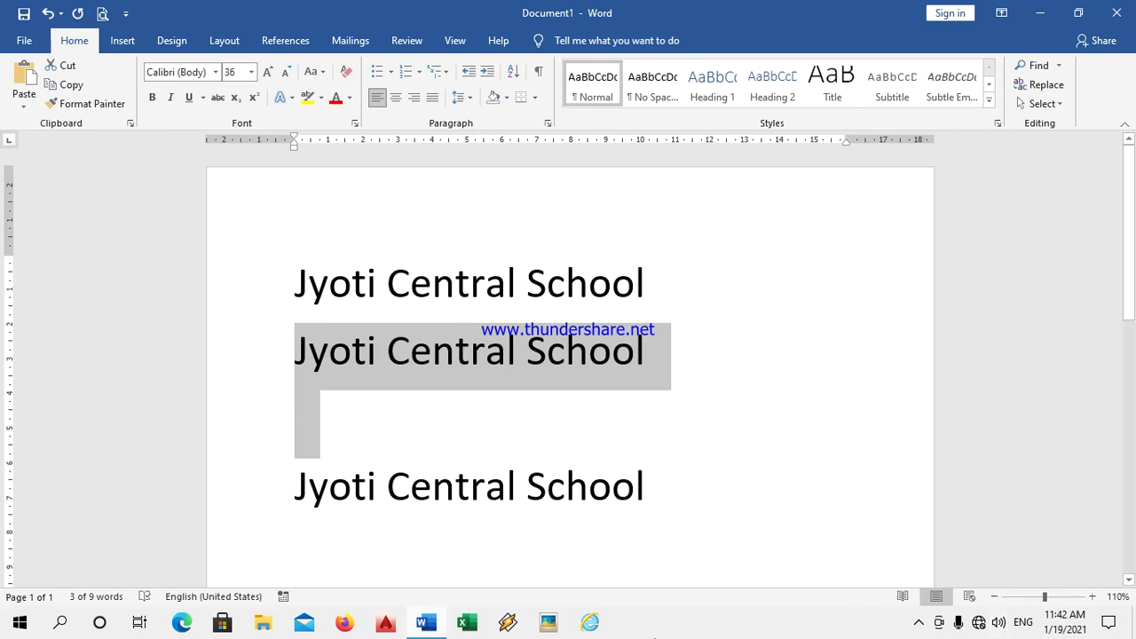
{"action": "left_click", "coordinate": [728, 398]}
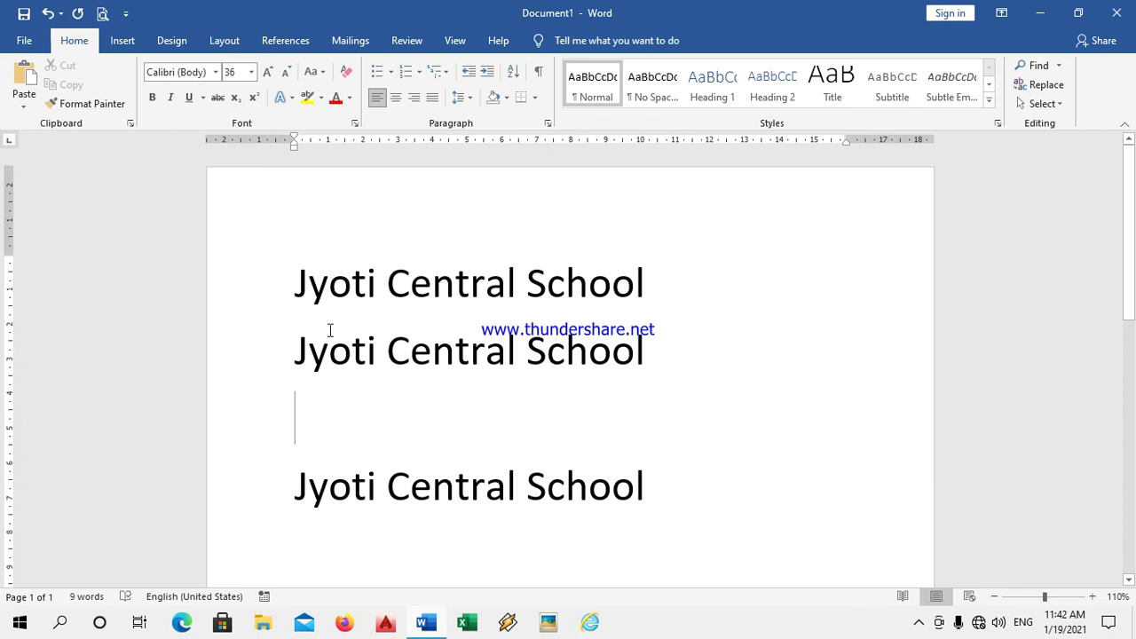
Select only the word "Central" in the second line, and clear the selection.
{"action": "left_click_drag", "start_coordinate": [390, 351], "coordinate": [516, 349]}
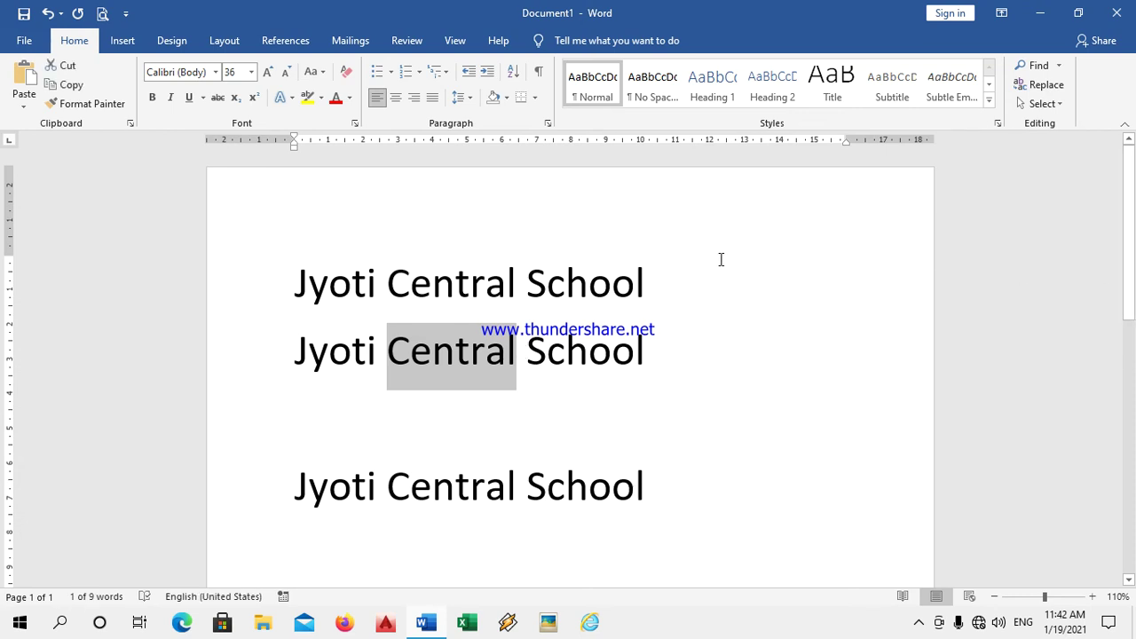
{"action": "left_click", "coordinate": [508, 413]}
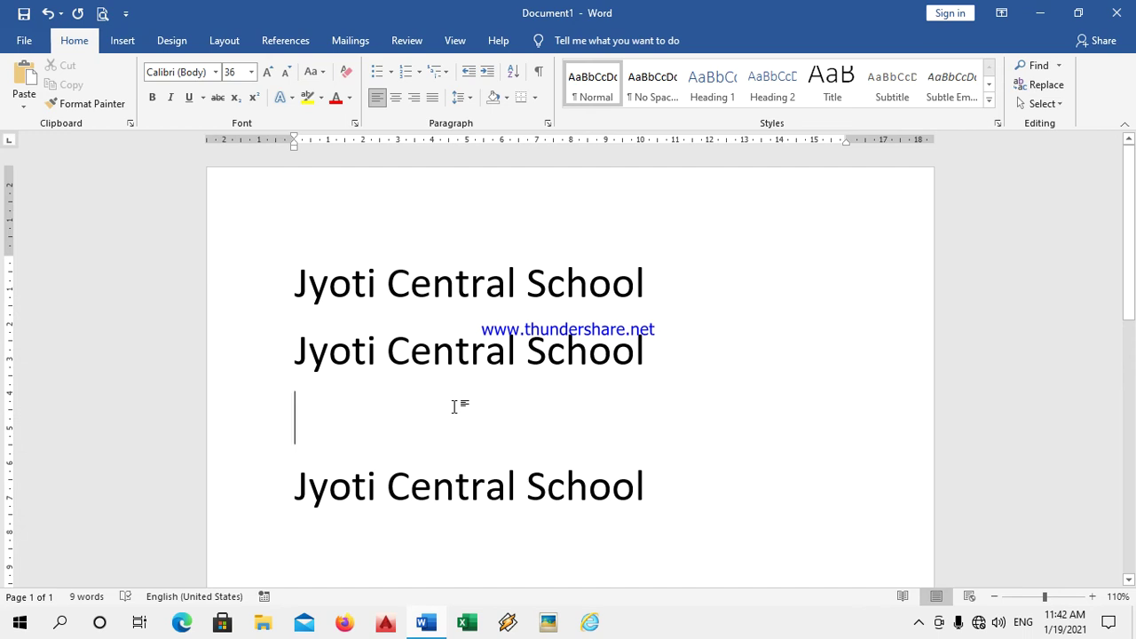
Search the document for "jyoti" and close the search pane.
{"action": "key", "text": "ctrl+f"}
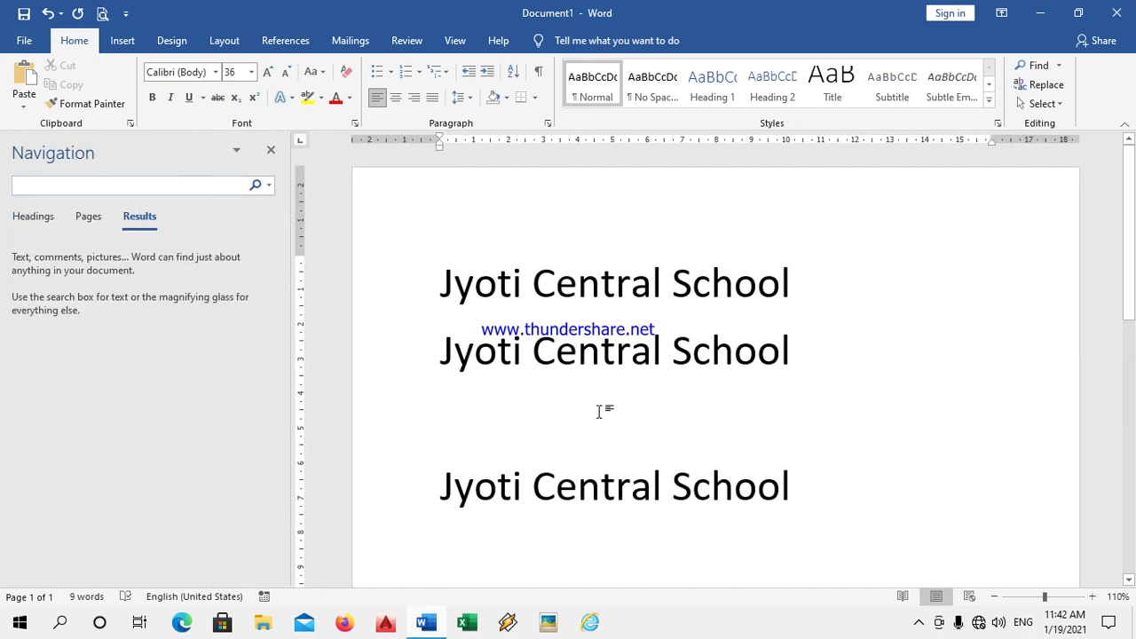
{"action": "left_click", "coordinate": [271, 150]}
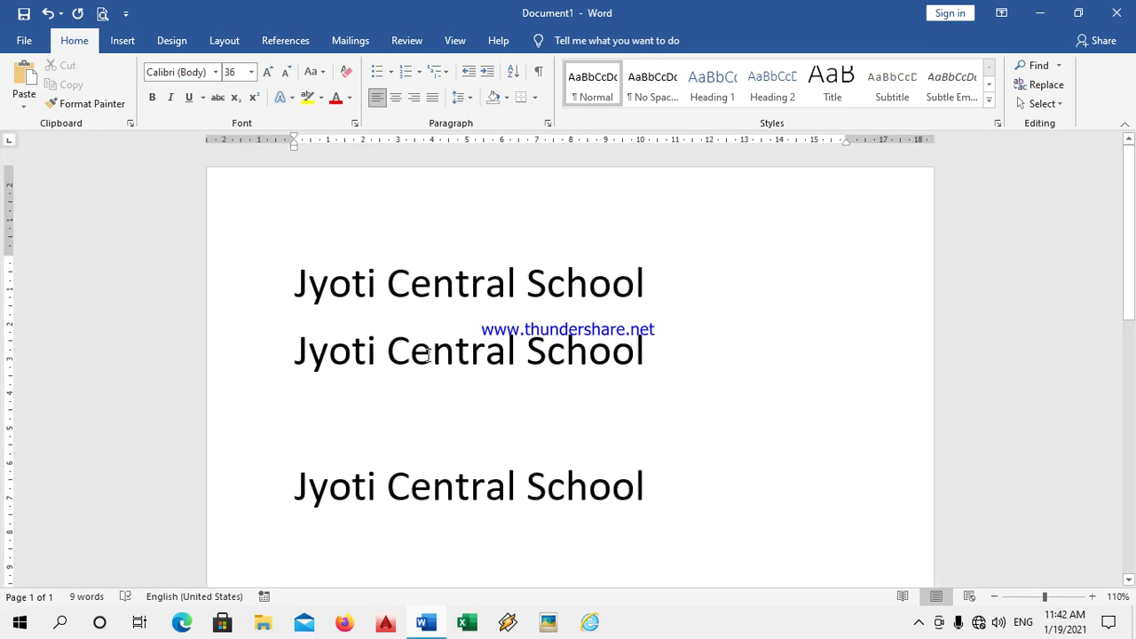
{"action": "key", "text": "ctrl+f"}
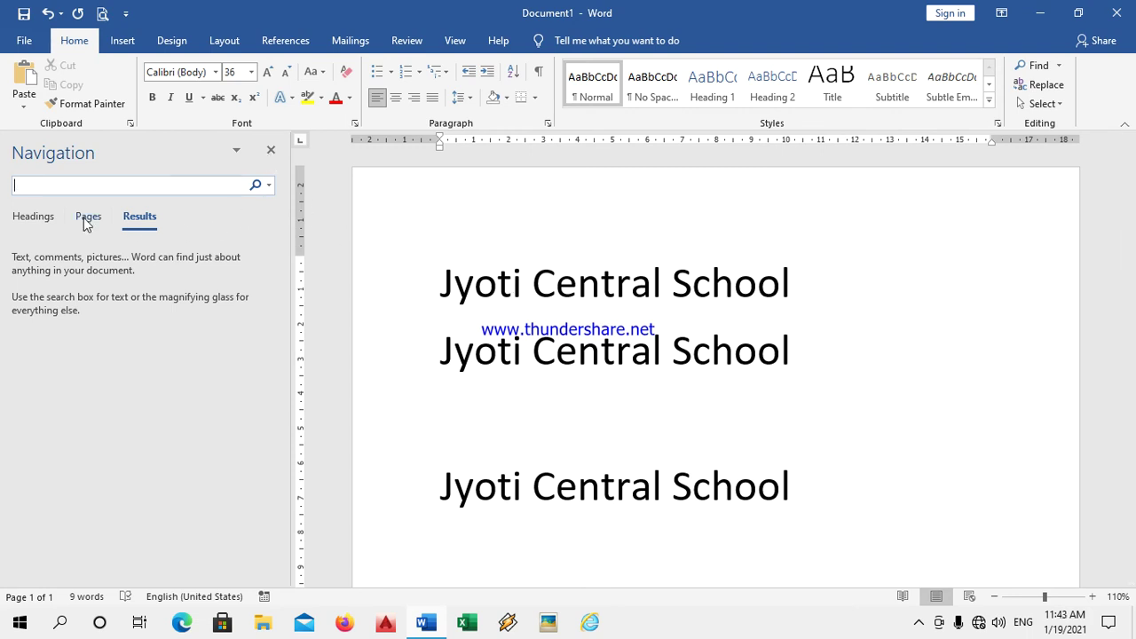
{"action": "type", "text": "jy"}
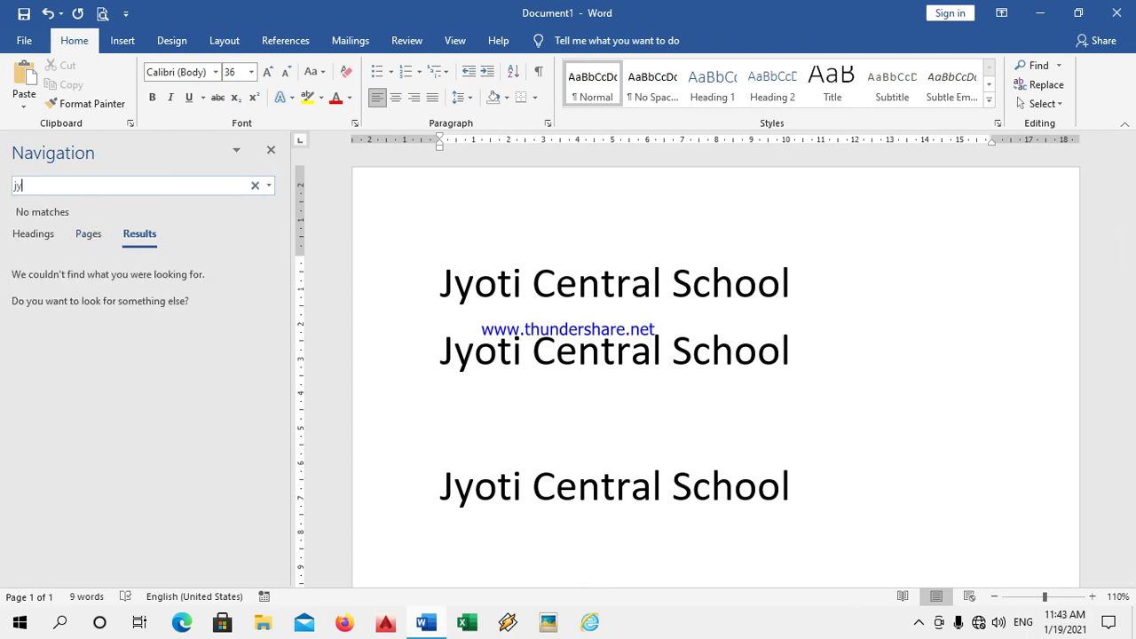
{"action": "type", "text": "oti"}
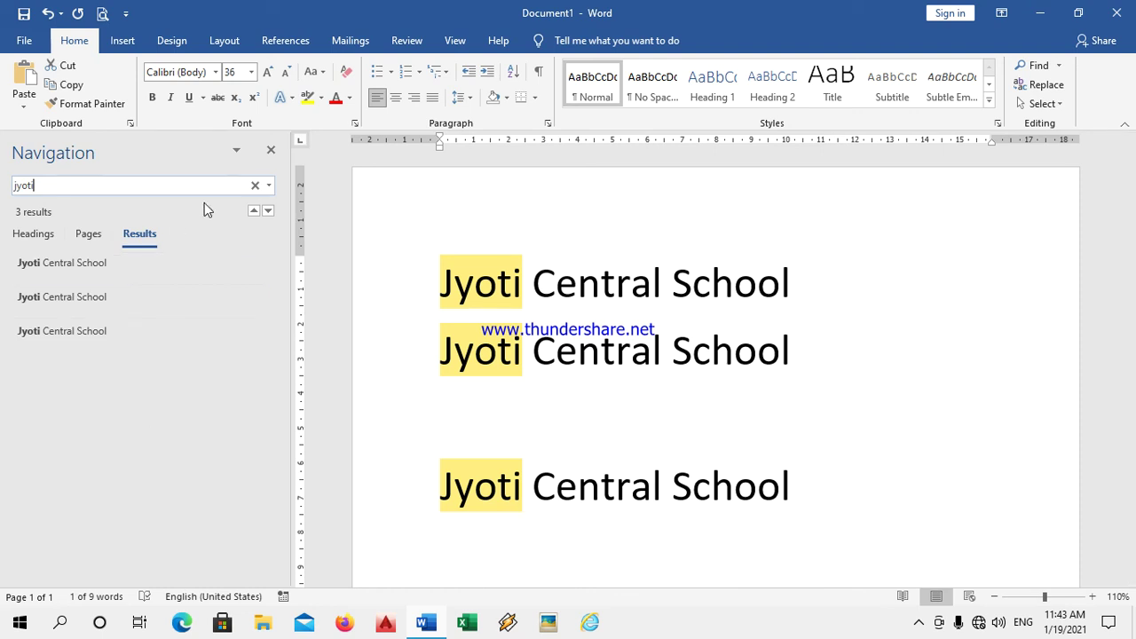
{"action": "left_click", "coordinate": [270, 149]}
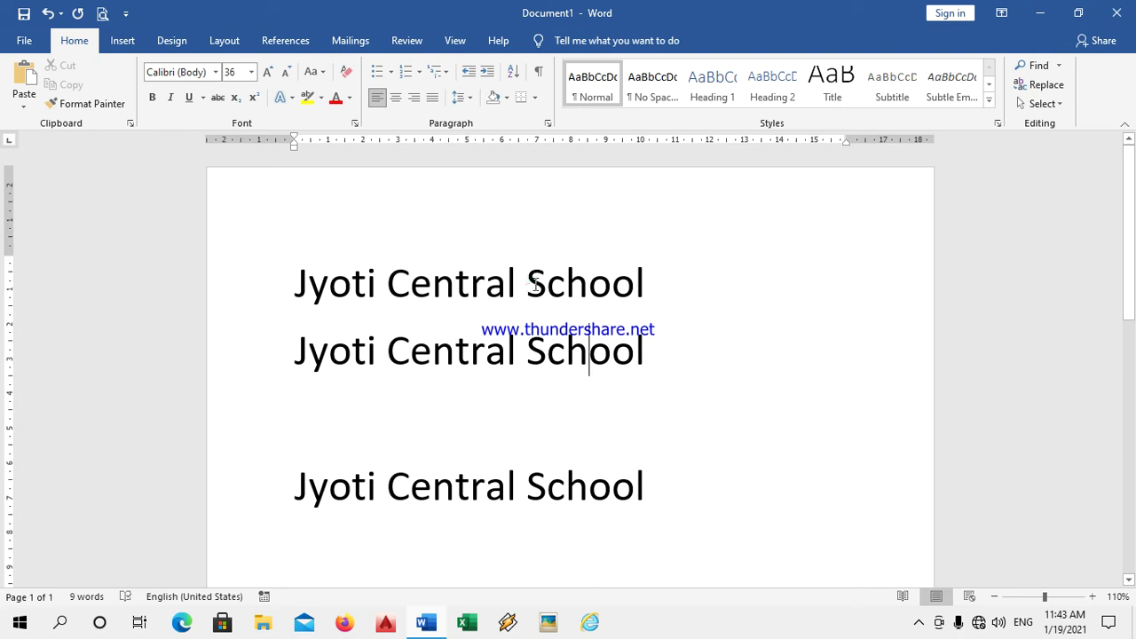
Replace every occurrence of "School" with "SCHOOL" throughout the document, and close the replace dialog.
{"action": "left_click_drag", "start_coordinate": [528, 282], "coordinate": [648, 282]}
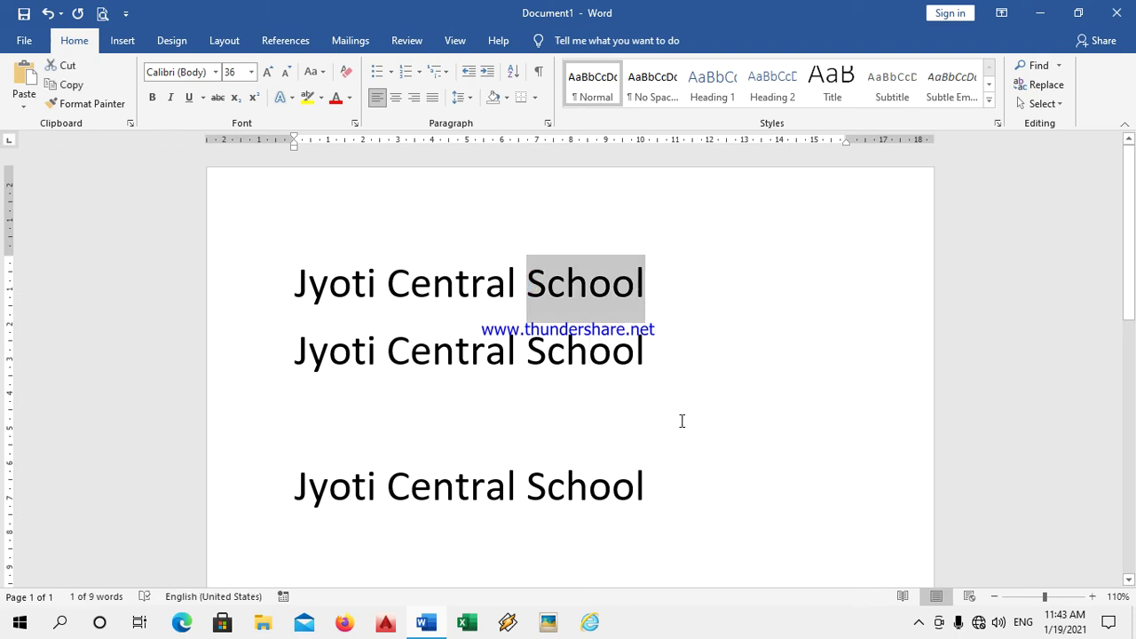
{"action": "left_click", "coordinate": [470, 329]}
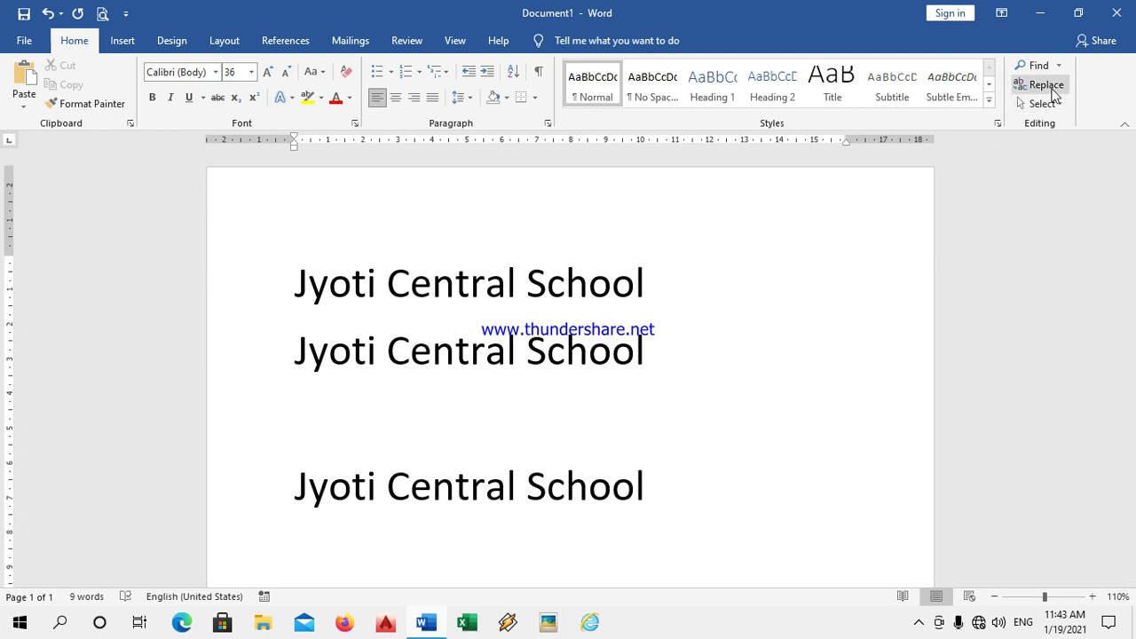
{"action": "left_click", "coordinate": [1053, 94]}
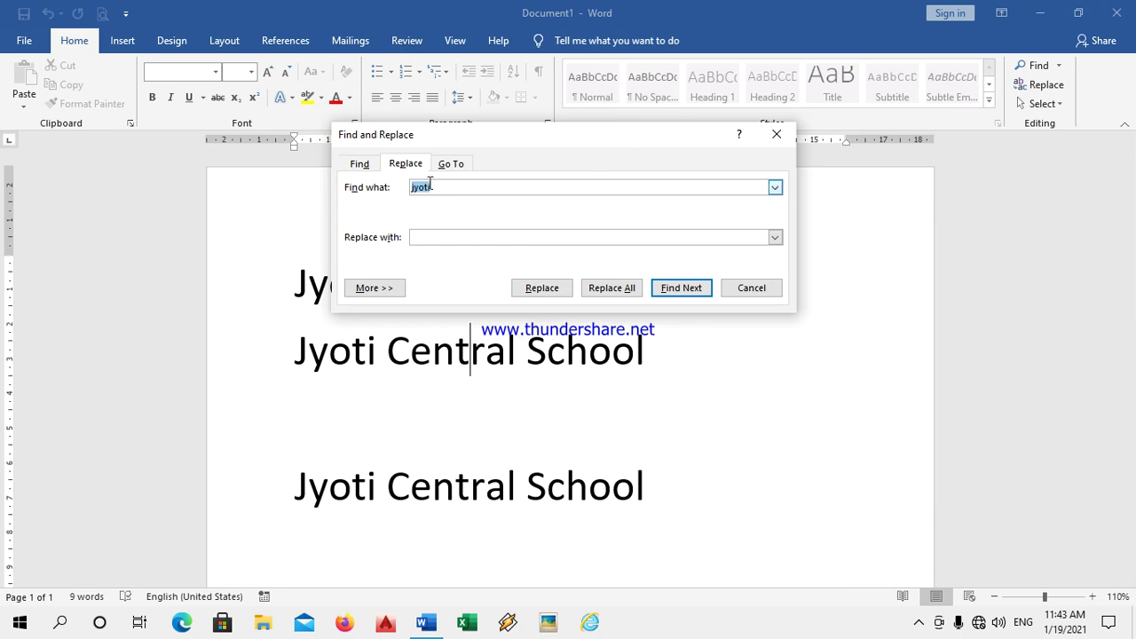
{"action": "type", "text": "schoo"}
{"action": "key", "text": "BackSpace"}
{"action": "key", "text": "BackSpace"}
{"action": "key", "text": "BackSpace"}
{"action": "key", "text": "BackSpace"}
{"action": "key", "text": "BackSpace"}
{"action": "type", "text": "Sc"}
{"action": "left_click", "coordinate": [455, 237]}
{"action": "type", "text": "SCHOOL"}
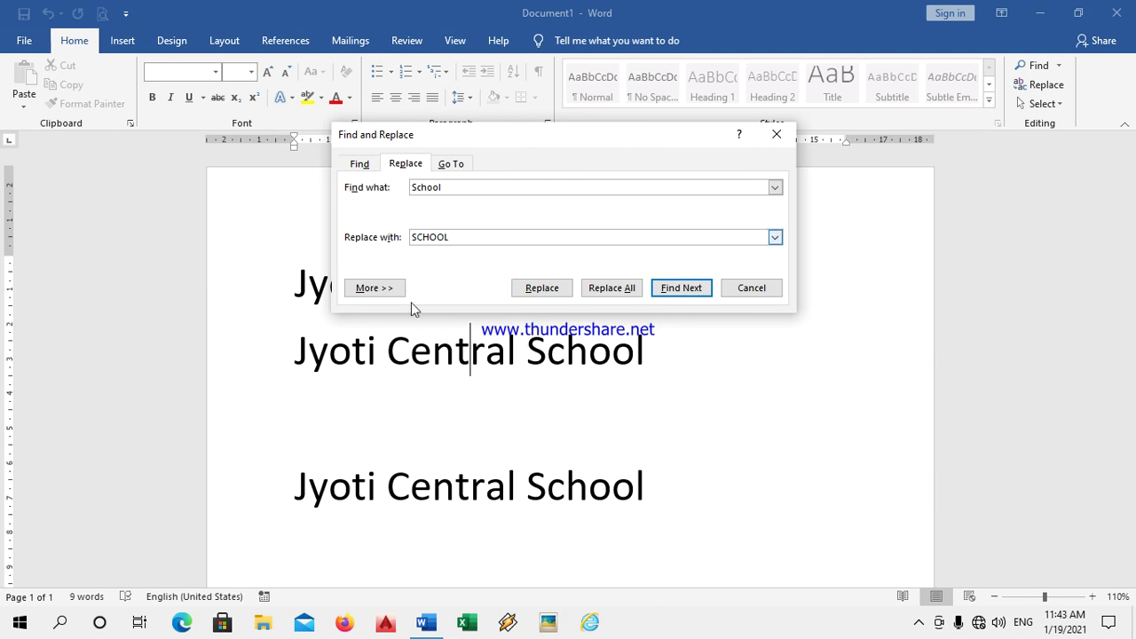
{"action": "left_click", "coordinate": [624, 288]}
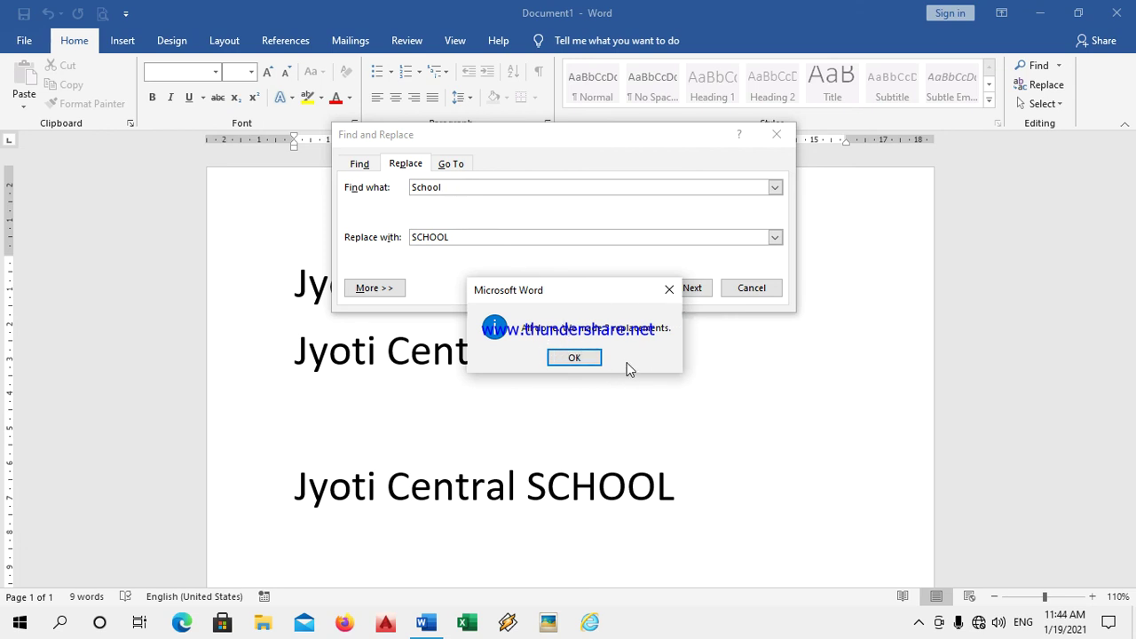
{"action": "left_click", "coordinate": [574, 358]}
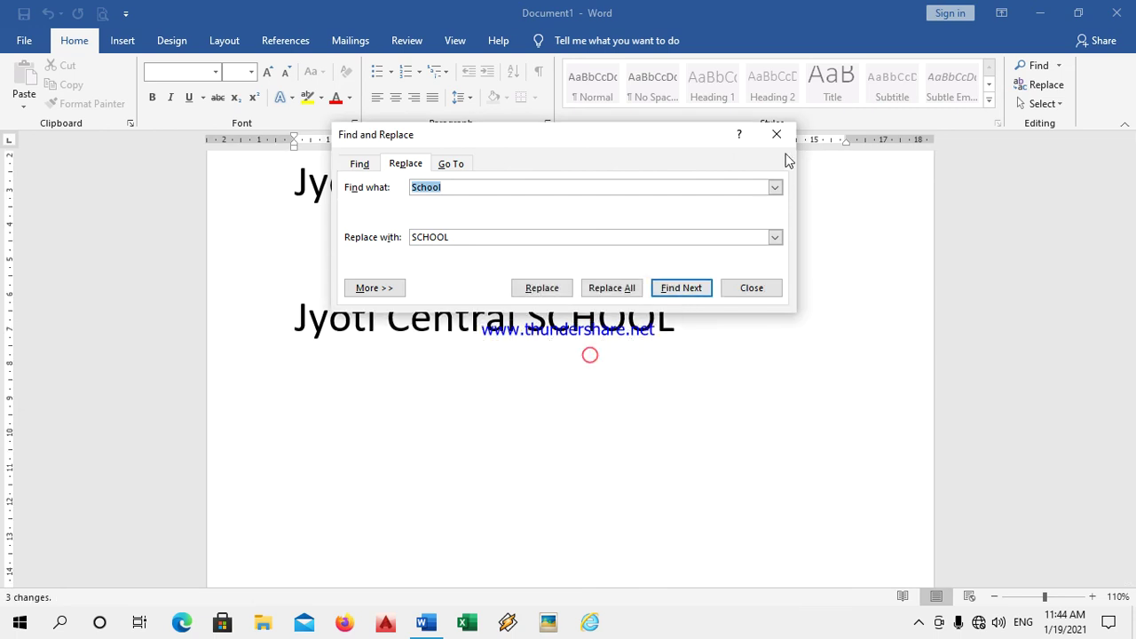
{"action": "left_click", "coordinate": [778, 135]}
{"action": "scroll", "coordinate": [651, 342], "scroll_direction": "up", "scroll_amount": 1}
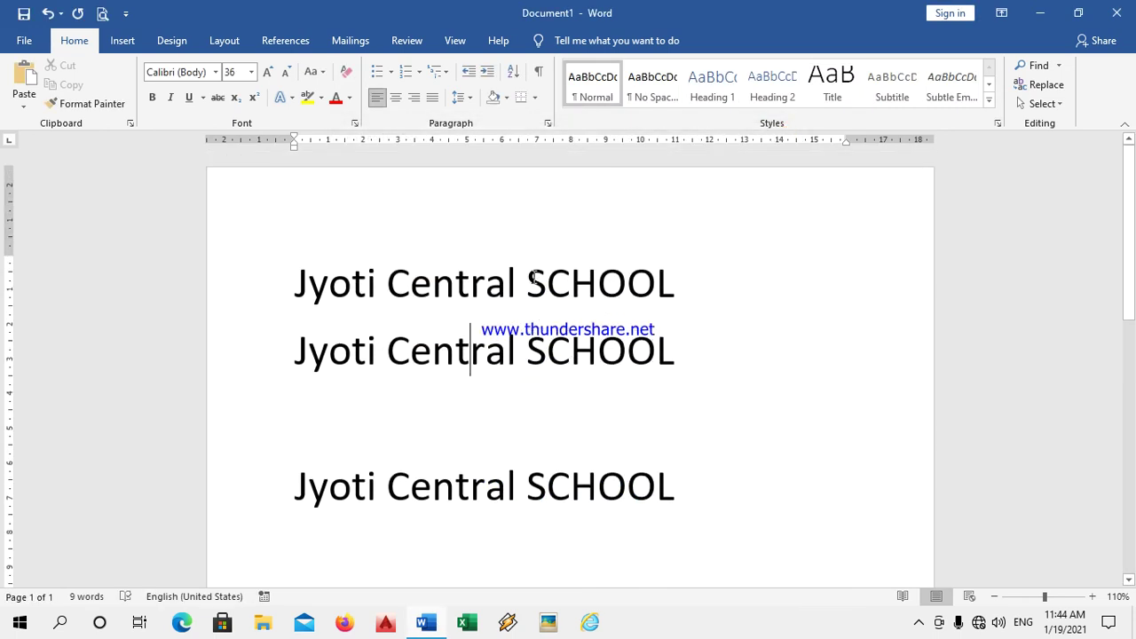
Highlight the replaced word "SCHOOL" in the first, second and third text lines in turn, and clear the selection.
{"action": "left_click_drag", "start_coordinate": [528, 276], "coordinate": [674, 273]}
{"action": "left_click", "coordinate": [602, 373]}
{"action": "double_click", "coordinate": [601, 370]}
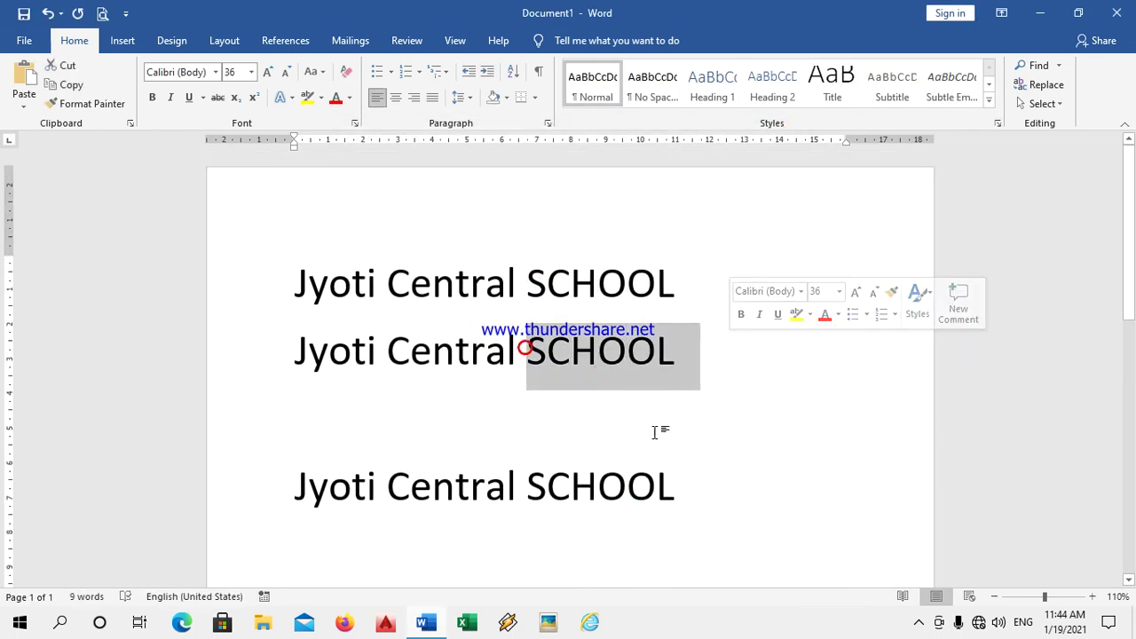
{"action": "left_click_drag", "start_coordinate": [532, 479], "coordinate": [679, 484]}
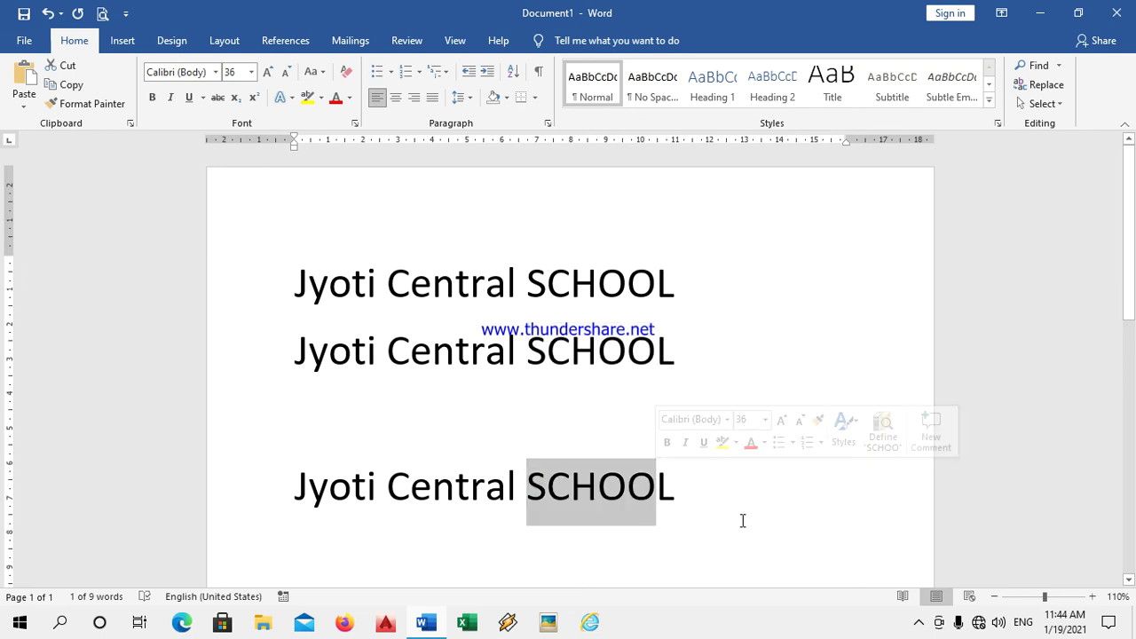
{"action": "left_click", "coordinate": [728, 497]}
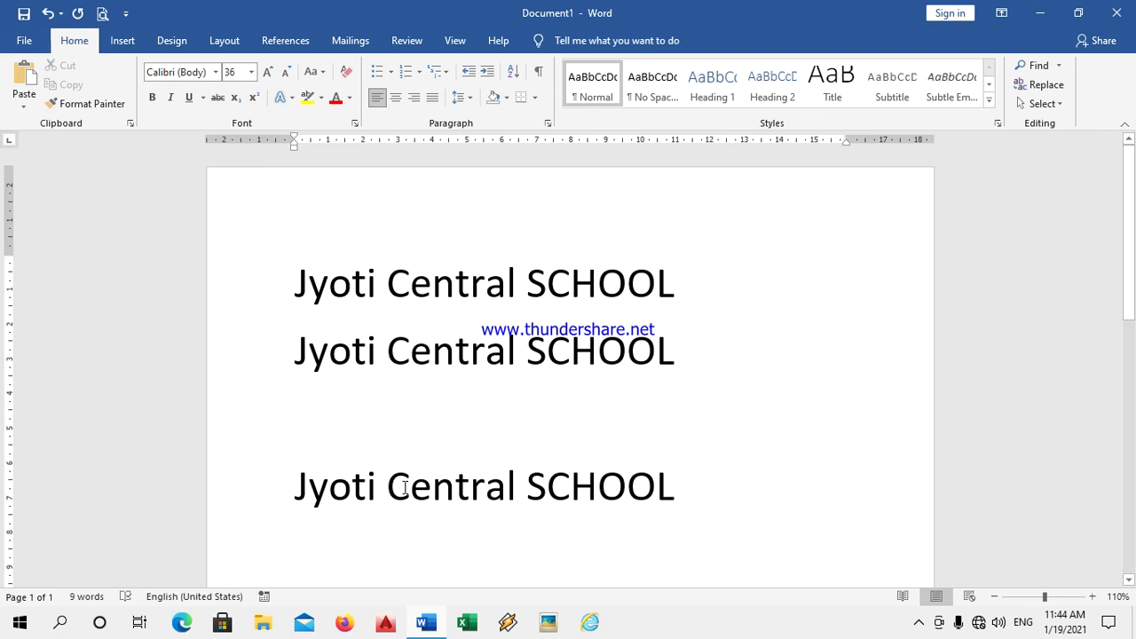
Insert "School" before "SCHOOL" in the last text line and delete the uppercase word.
{"action": "left_click", "coordinate": [528, 486]}
{"action": "type", "text": "School"}
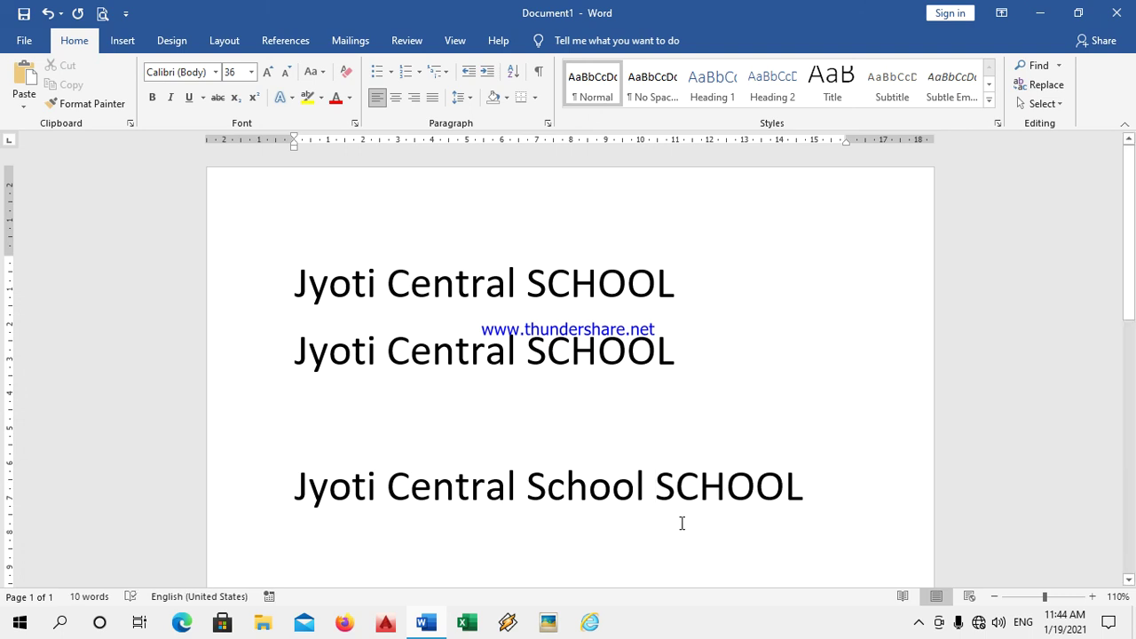
{"action": "left_click_drag", "start_coordinate": [657, 487], "coordinate": [855, 490]}
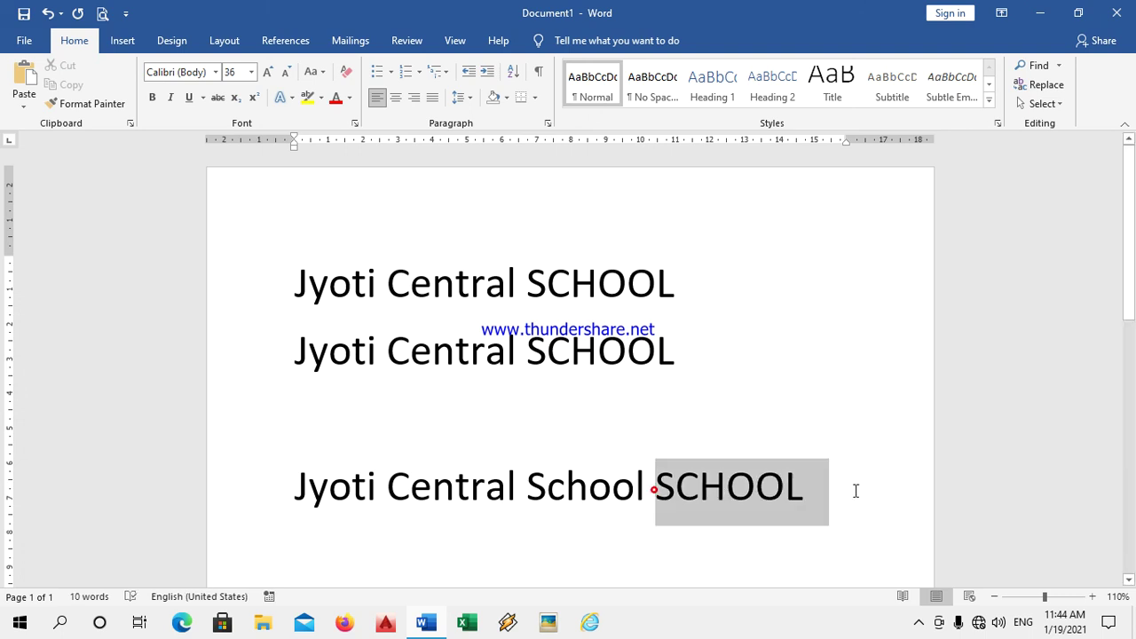
{"action": "key", "text": "Delete"}
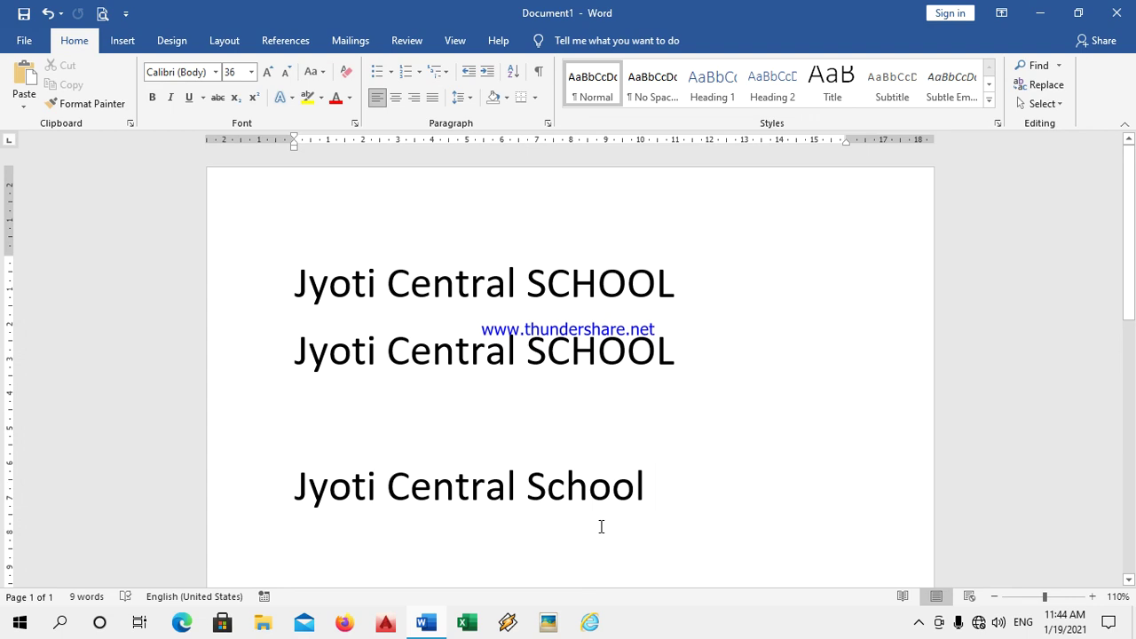
Delete the word "School" from the last text line, and erase "Central" character by character.
{"action": "left_click_drag", "start_coordinate": [527, 486], "coordinate": [677, 491]}
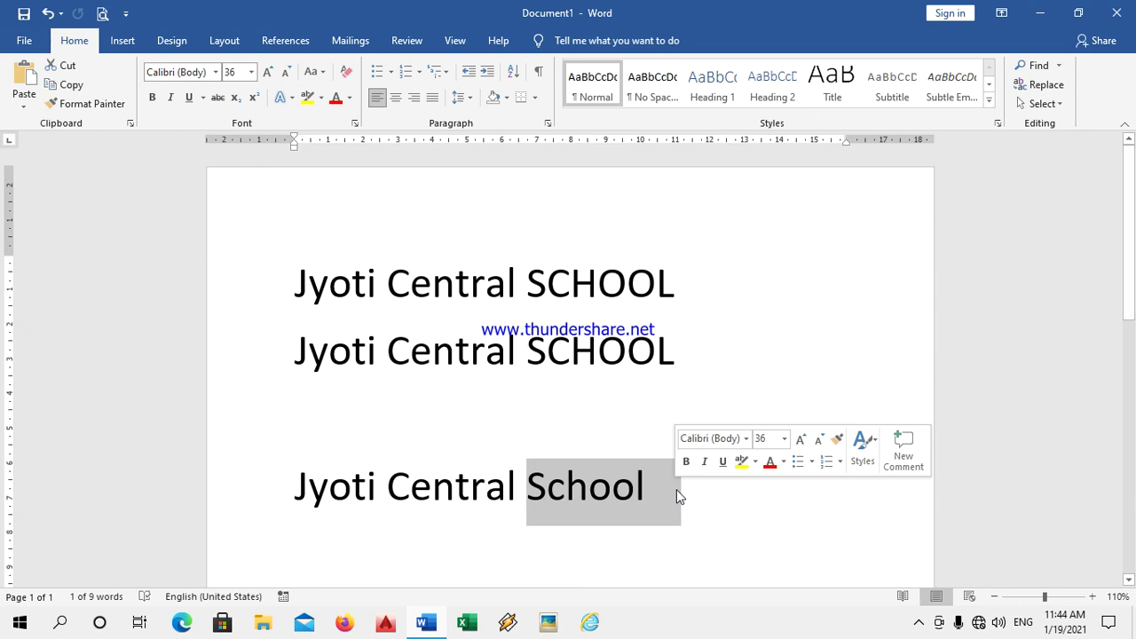
{"action": "key", "text": "Delete"}
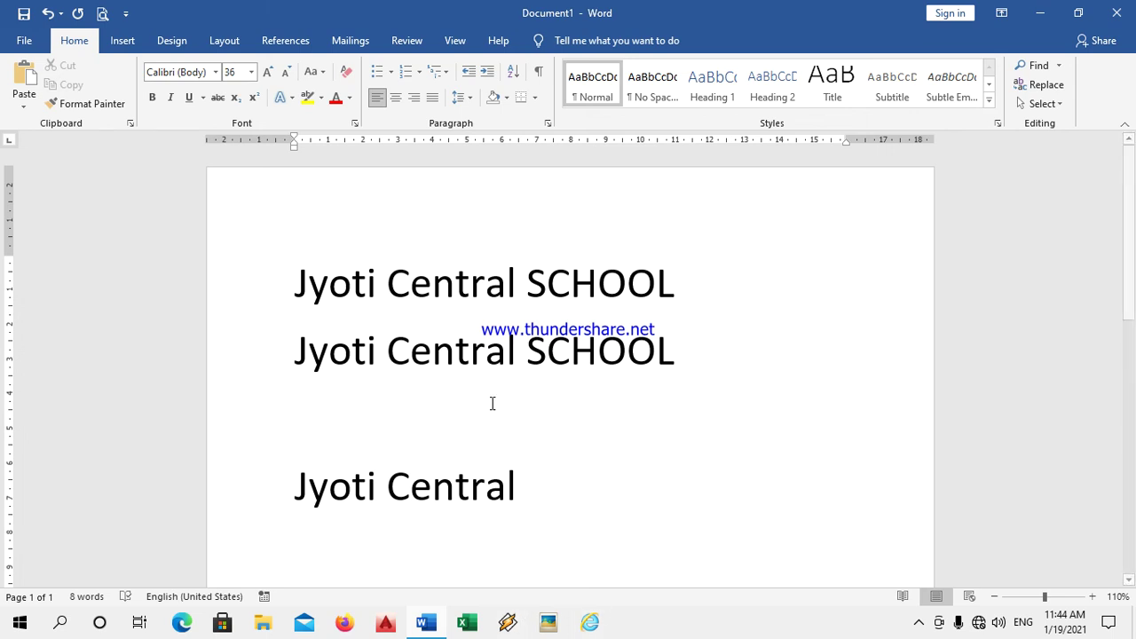
{"action": "key", "text": "BackSpace"}
{"action": "key", "text": "BackSpace"}
{"action": "key", "text": "BackSpace"}
{"action": "key", "text": "BackSpace"}
{"action": "key", "text": "BackSpace"}
{"action": "key", "text": "BackSpace"}
{"action": "key", "text": "BackSpace"}
{"action": "key", "text": "BackSpace"}
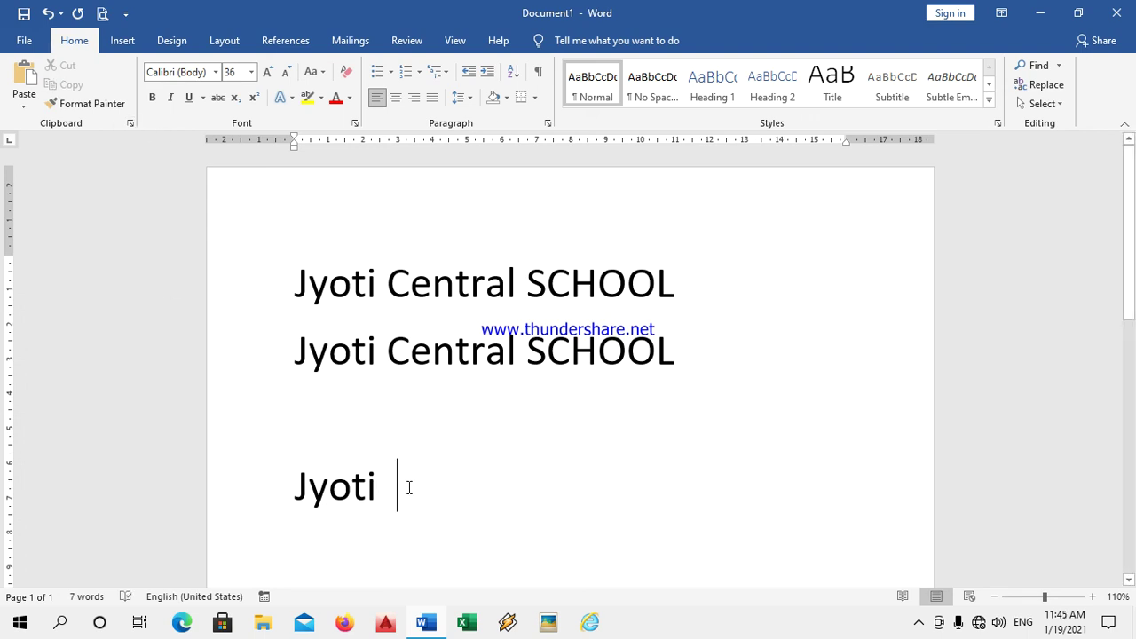
Undo the deletions in the last text line until "SCHOOL" is restored, and delete "SCHOOL" again.
{"action": "left_click", "coordinate": [48, 13]}
{"action": "left_click", "coordinate": [47, 13]}
{"action": "left_click", "coordinate": [48, 13]}
{"action": "left_click", "coordinate": [49, 14]}
{"action": "left_click", "coordinate": [48, 13]}
{"action": "left_click", "coordinate": [49, 13]}
{"action": "left_click", "coordinate": [49, 13]}
{"action": "left_click", "coordinate": [48, 14]}
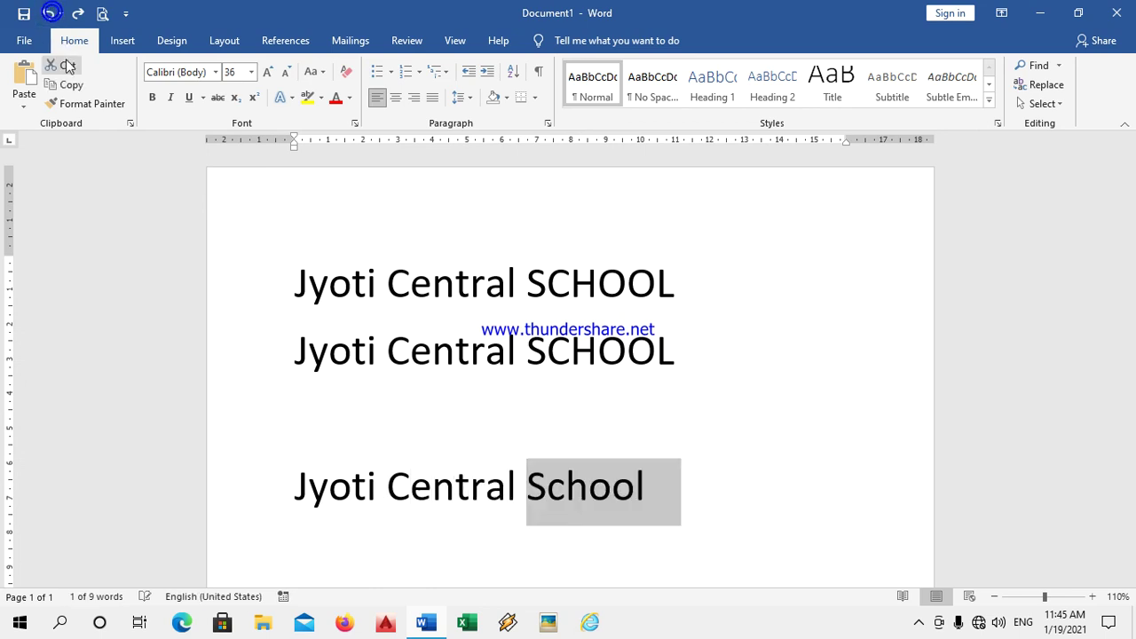
{"action": "left_click", "coordinate": [48, 13]}
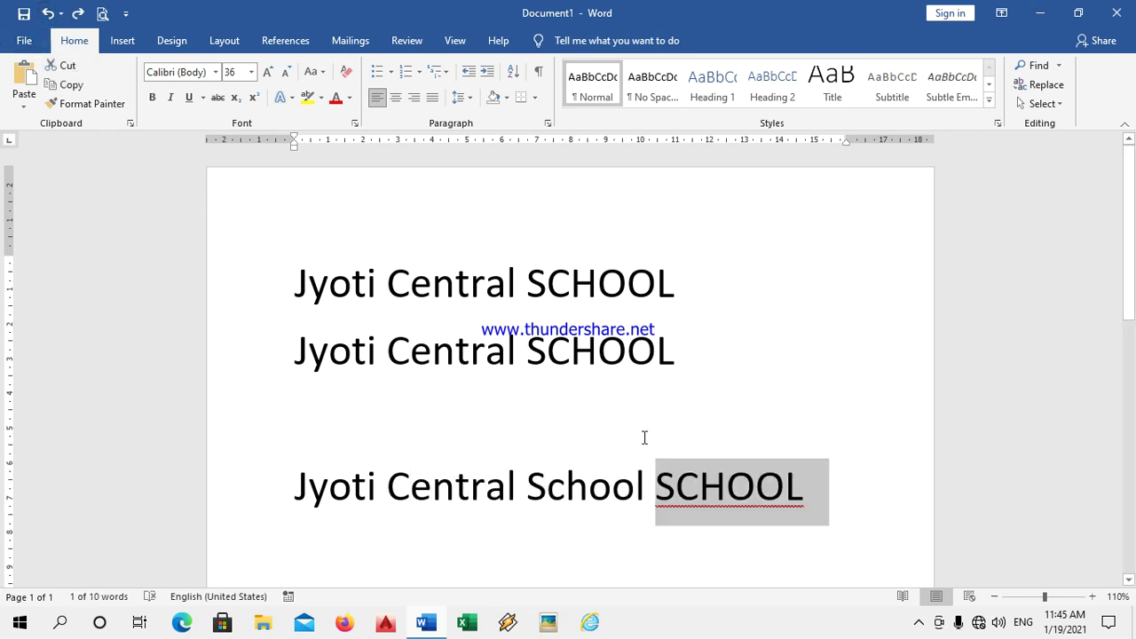
{"action": "key", "text": "Delete"}
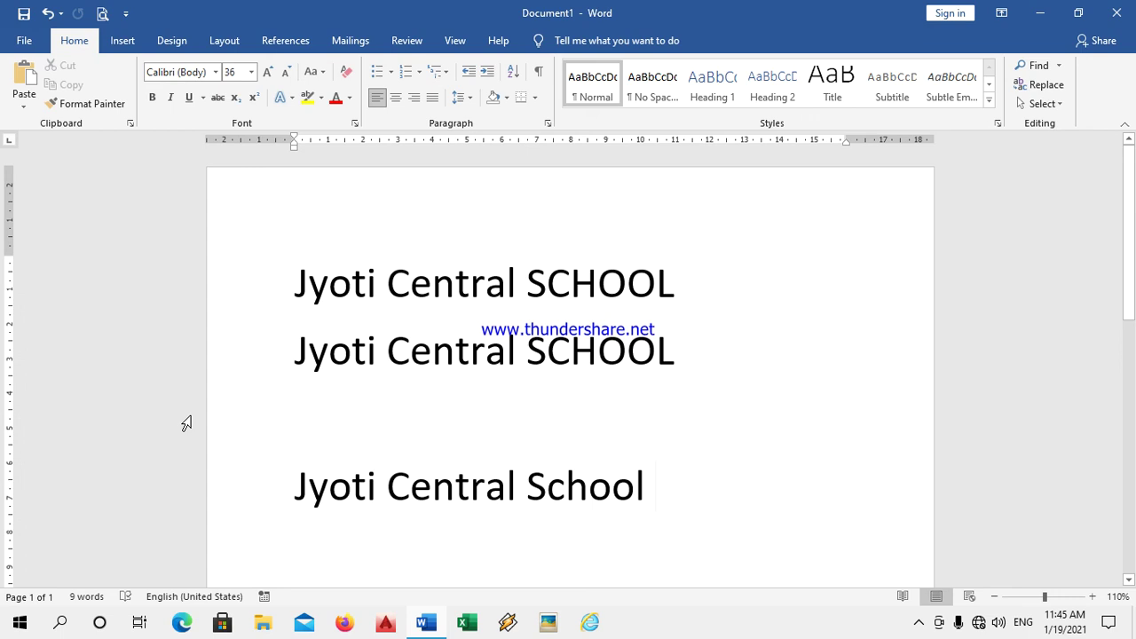
Select the entire contents of the document and delete them.
{"action": "key", "text": "ctrl+a"}
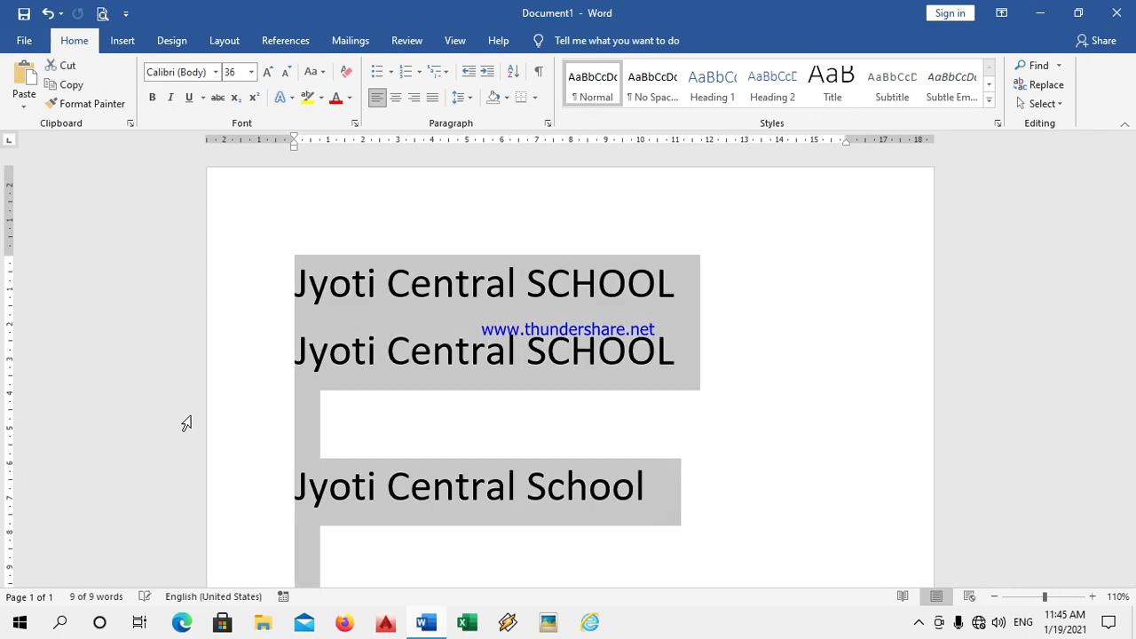
{"action": "scroll", "coordinate": [428, 479], "scroll_direction": "down", "scroll_amount": 2}
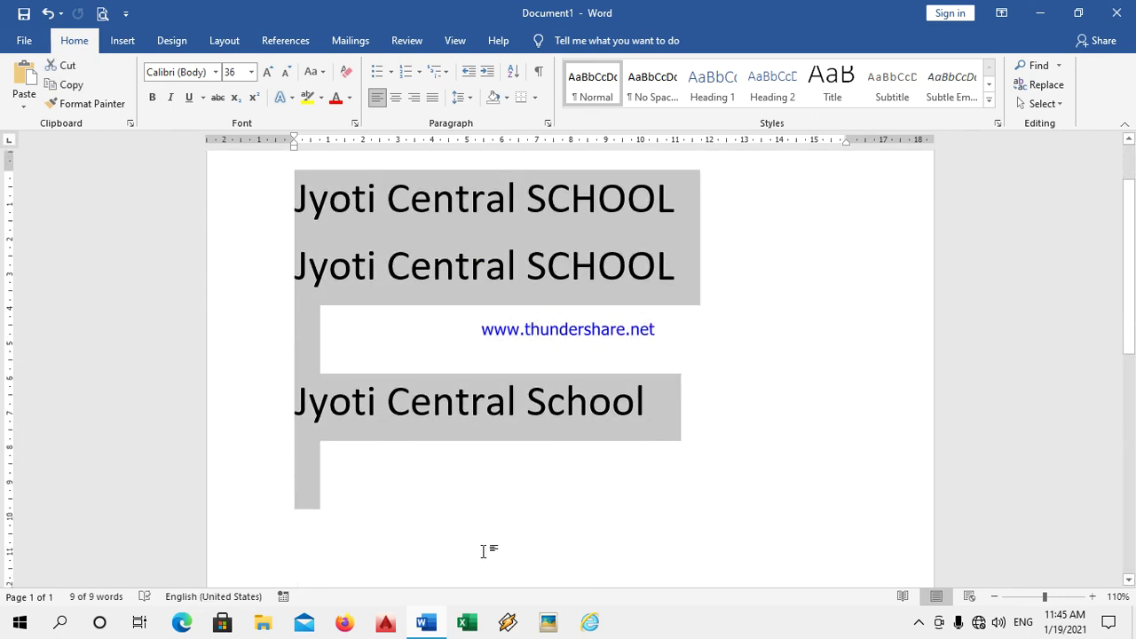
{"action": "scroll", "coordinate": [484, 551], "scroll_direction": "up", "scroll_amount": 2}
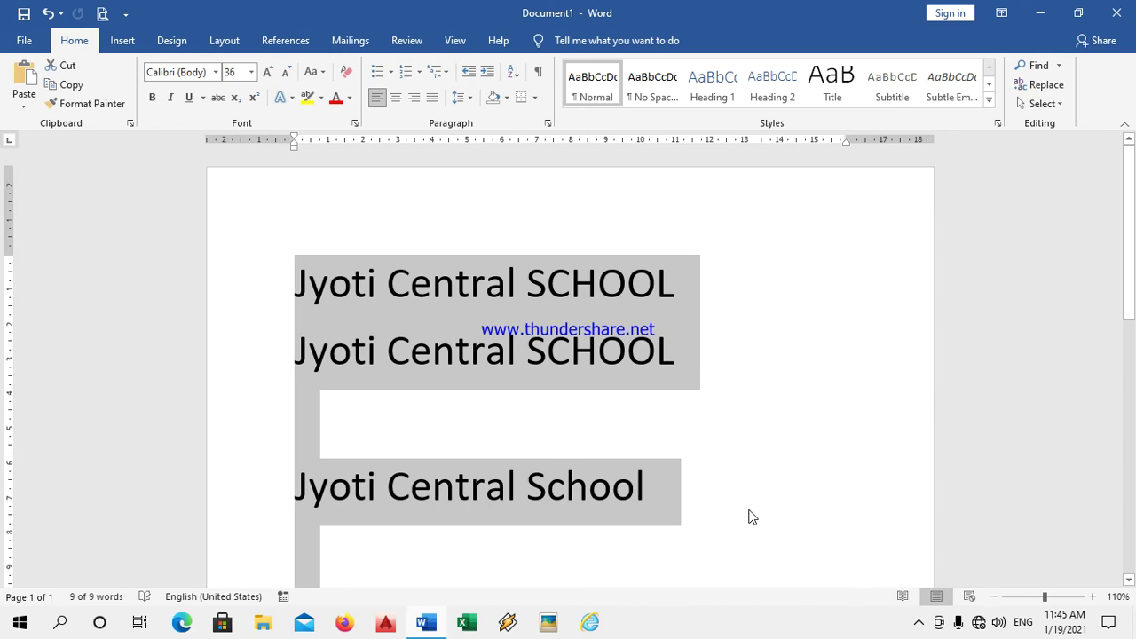
{"action": "key", "text": "Delete"}
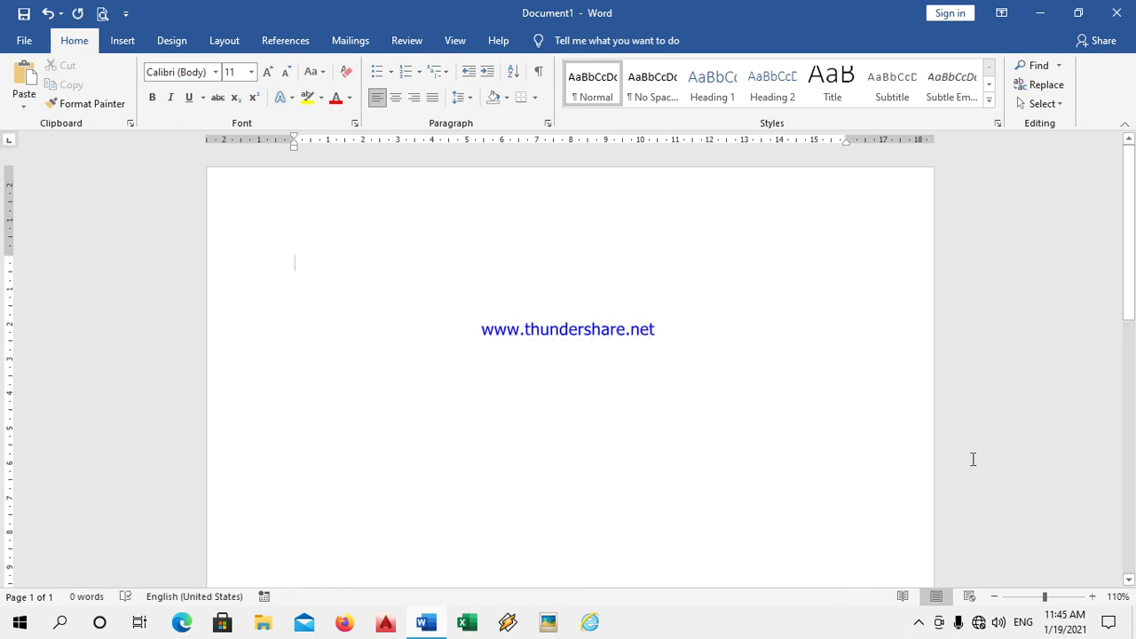